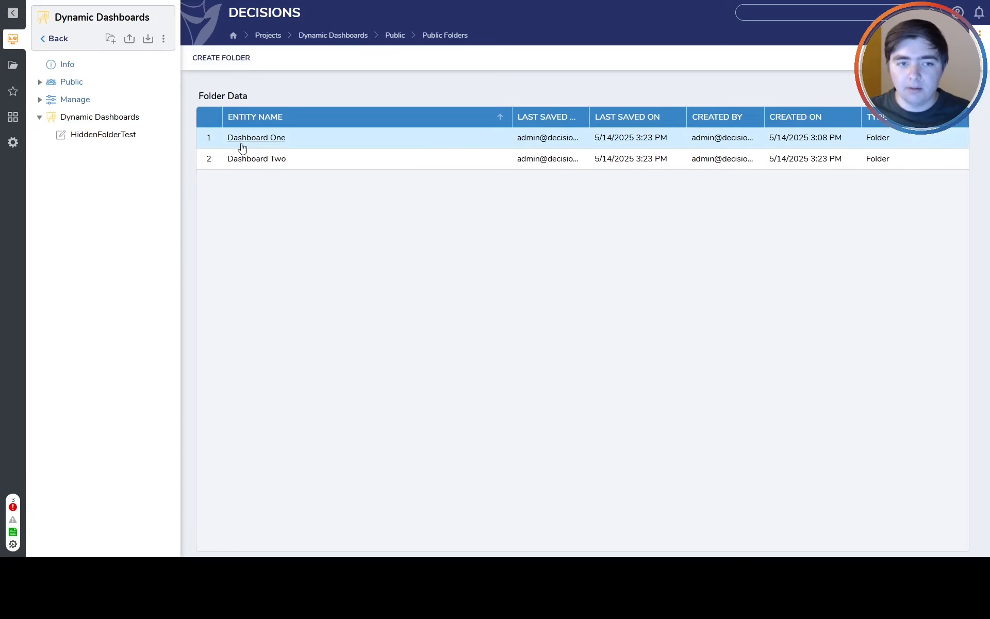
Step: Open Dashboard One, filter its report by the contact's email, and clear the filters
left_click(242, 148)
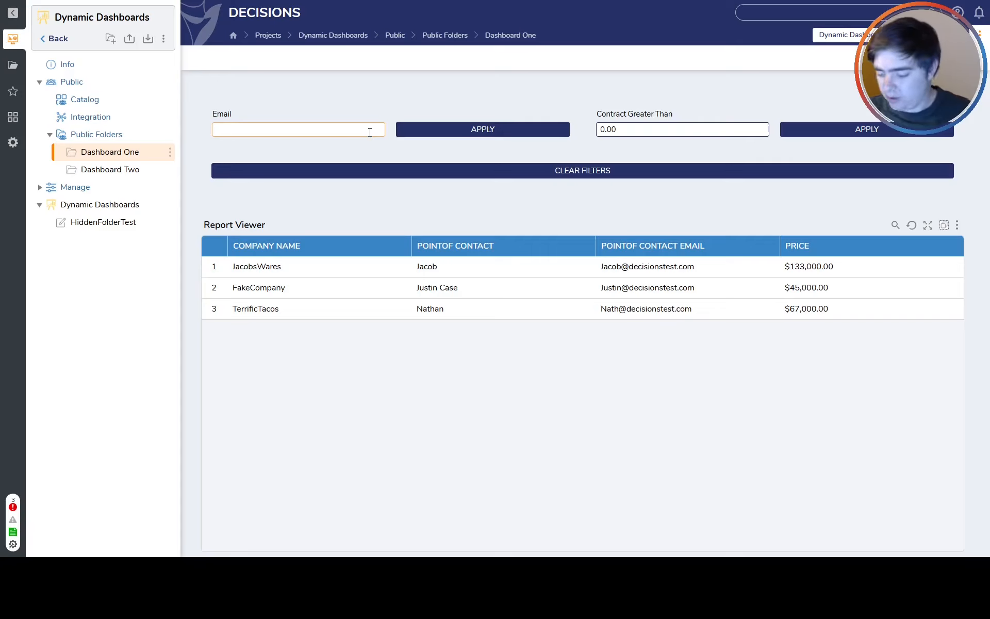
left_click(481, 123)
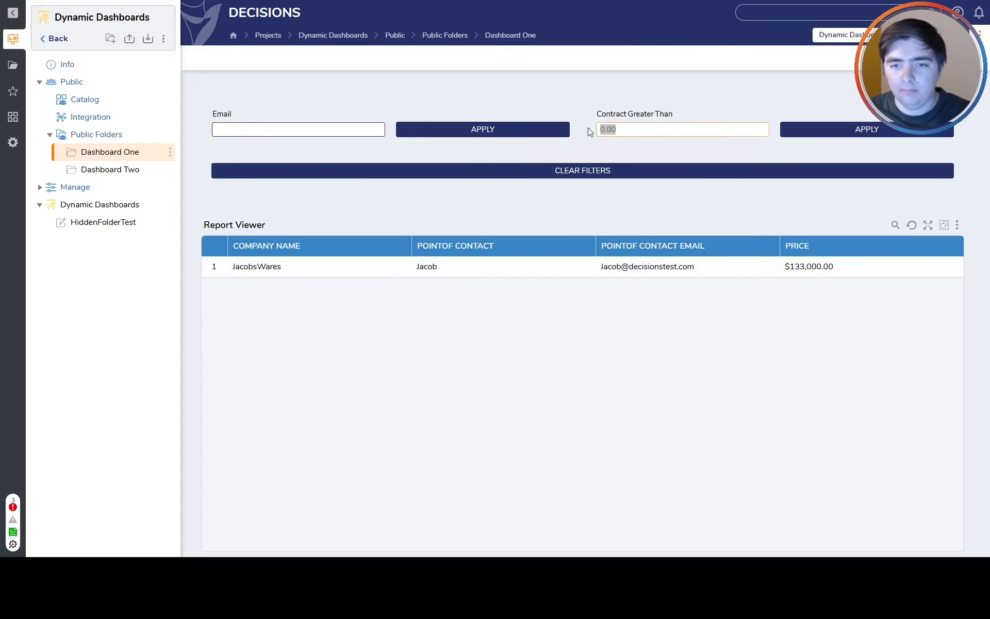
left_click(517, 169)
Step: Apply a Contract Greater Than filter to Dashboard One's report and clear the filters
left_click_drag(639, 129, 598, 131)
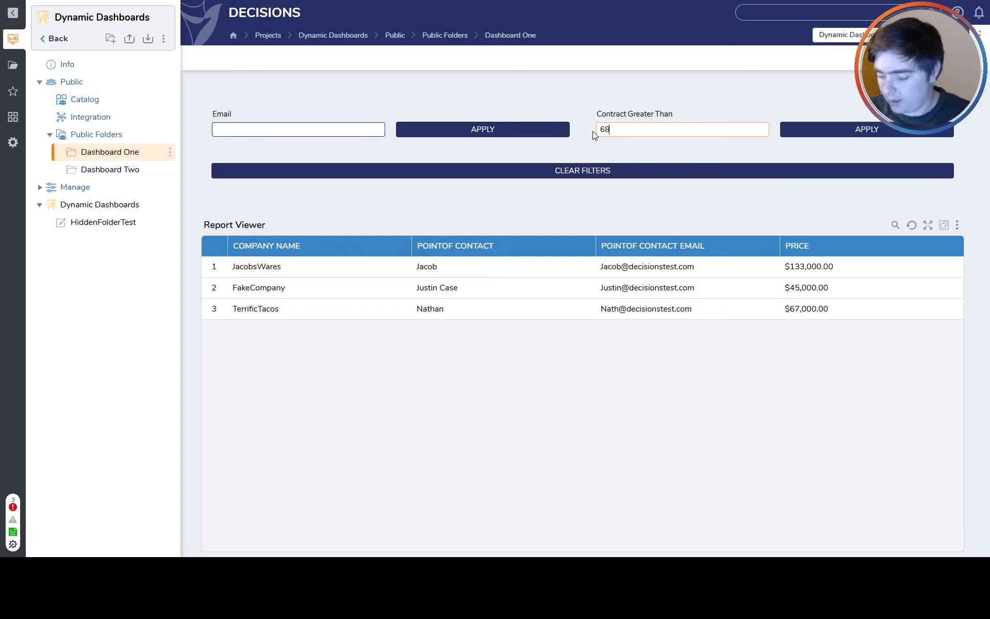
left_click(816, 135)
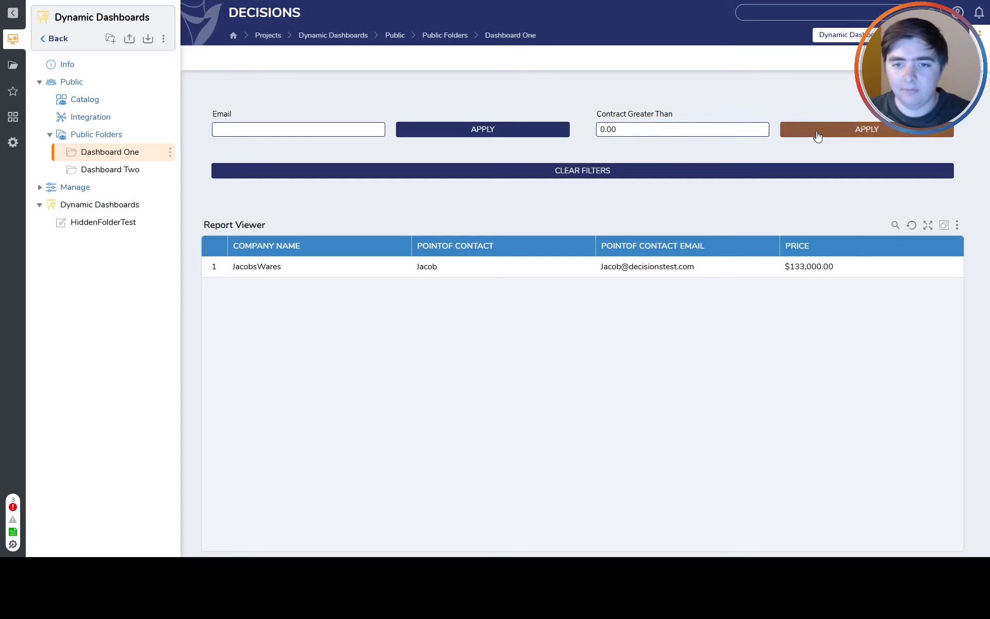
left_click(596, 178)
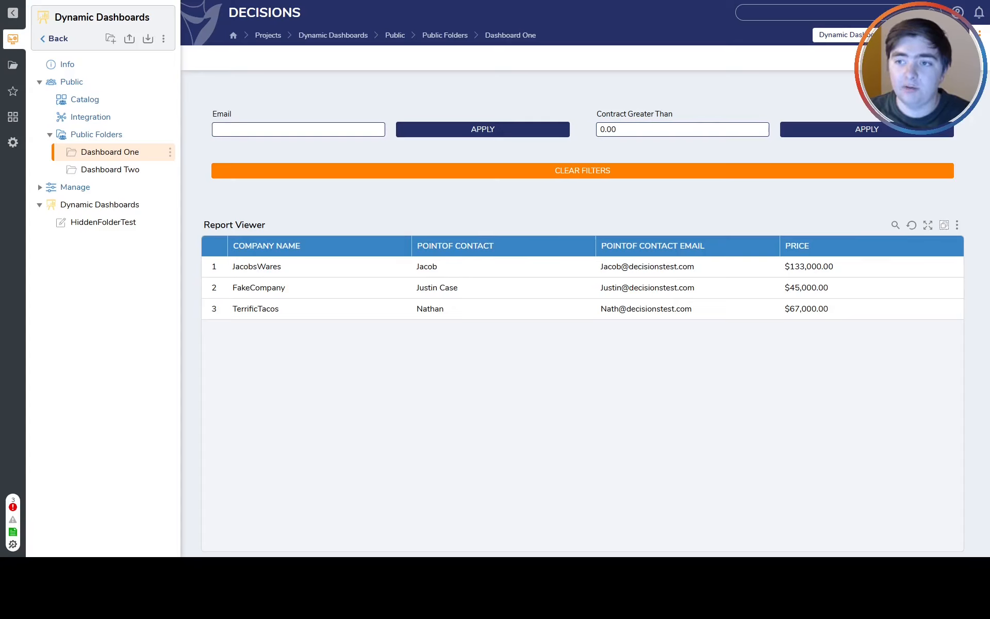
Step: Edit the page behind Dashboard One and open the Apply Filter flow of its email Flow Run Part
left_click(979, 35)
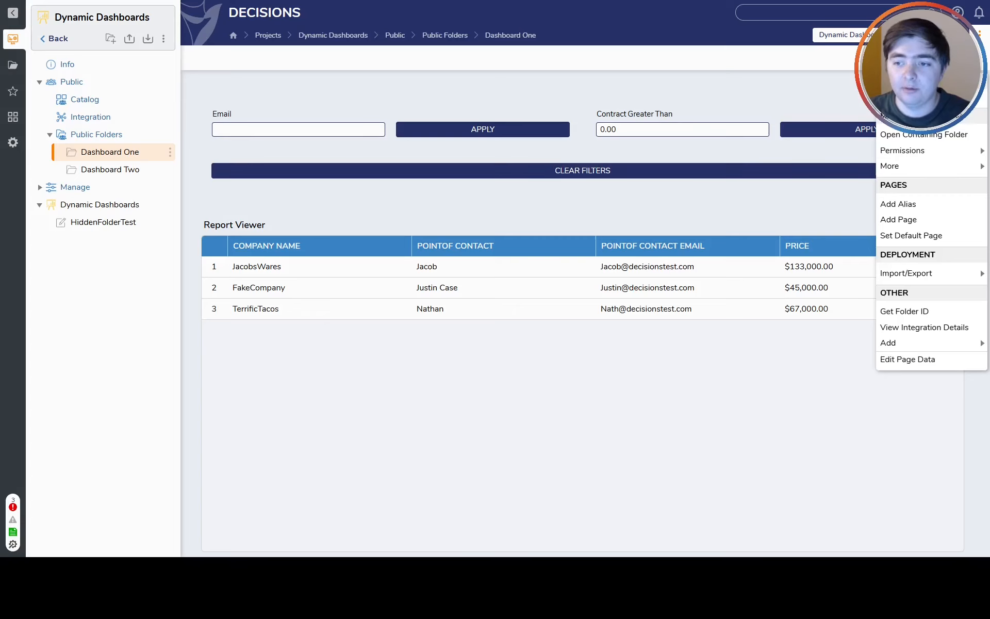
left_click(900, 359)
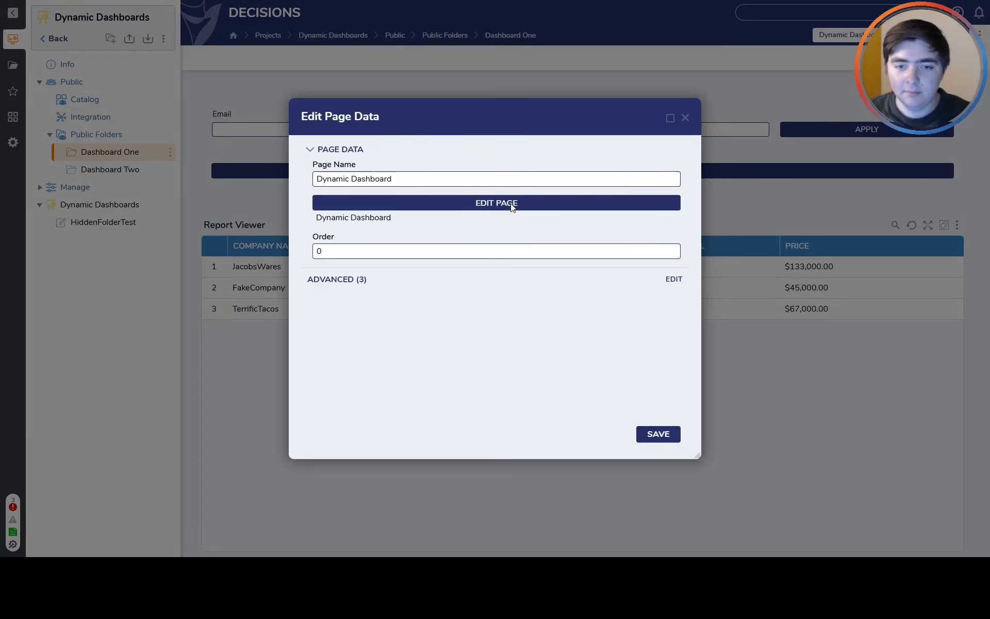
left_click(512, 207)
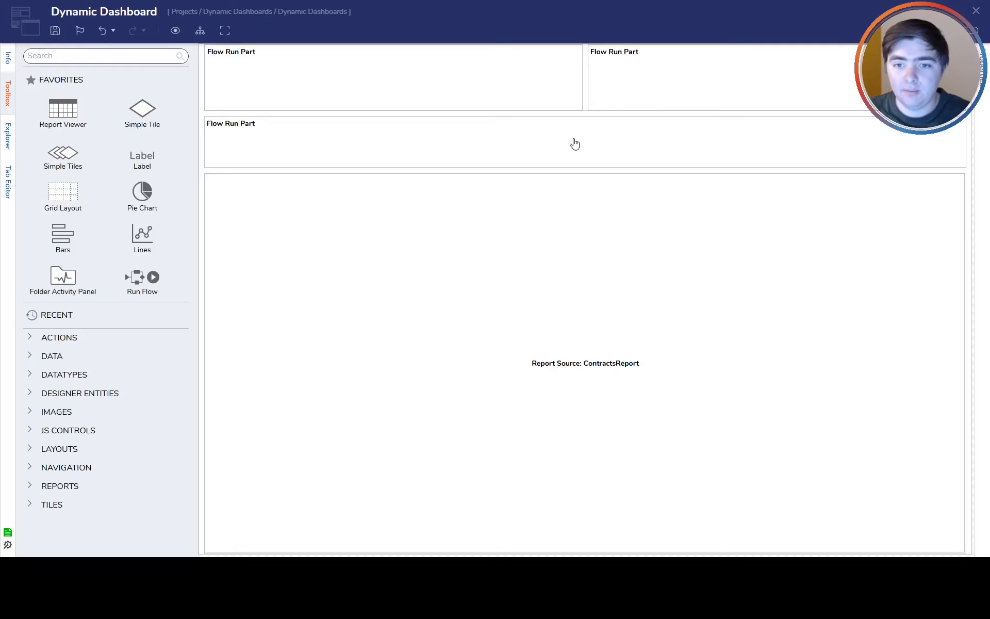
left_click(538, 95)
left_click(870, 223)
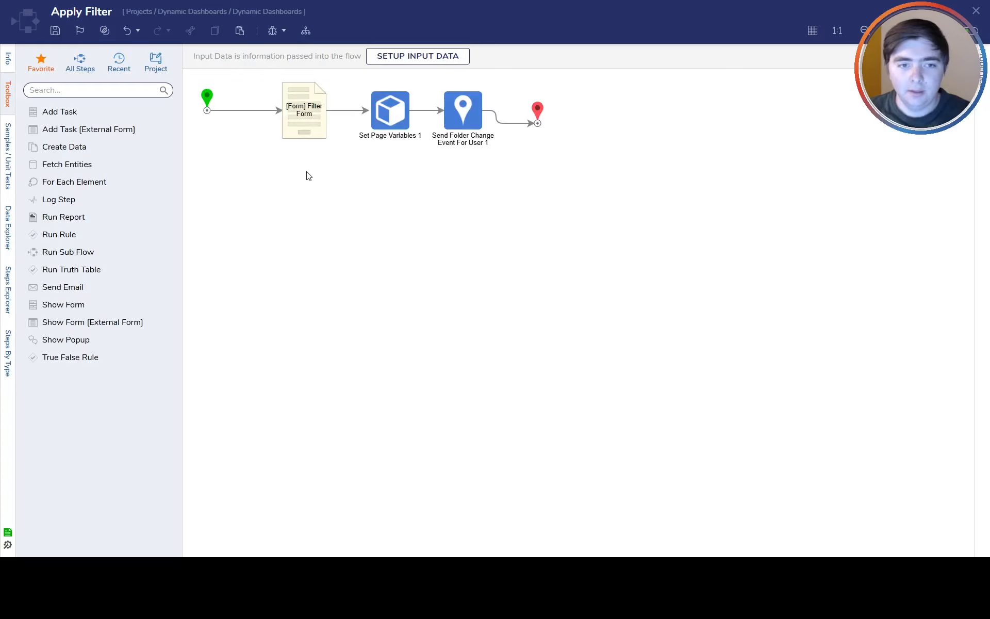
Step: Inspect the Apply Filter flow's Set Page Variables step, including how variables are added and the mapping options for the Email Address input
left_click(400, 113)
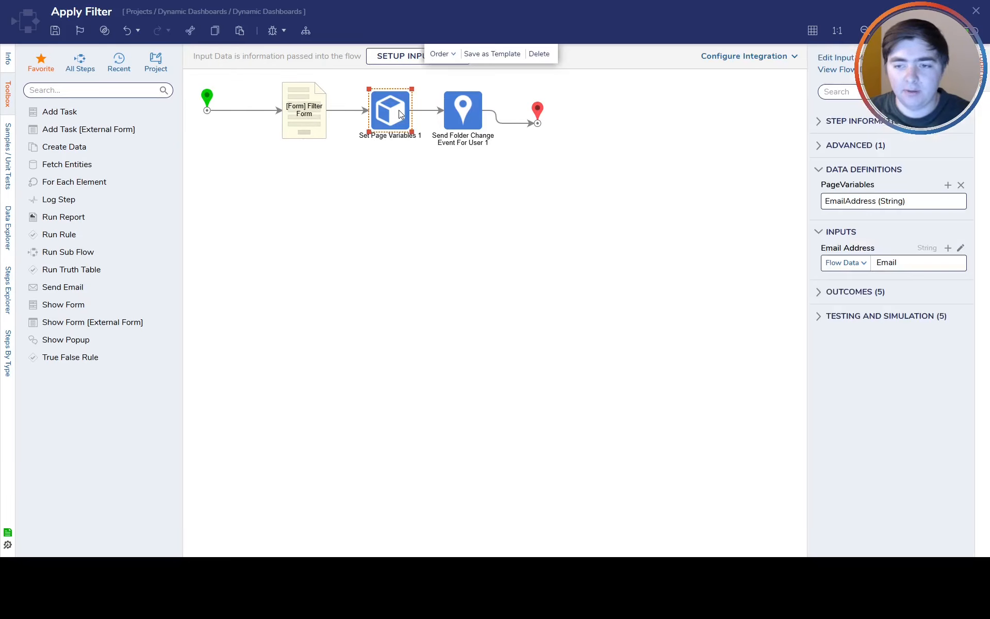
left_click(949, 186)
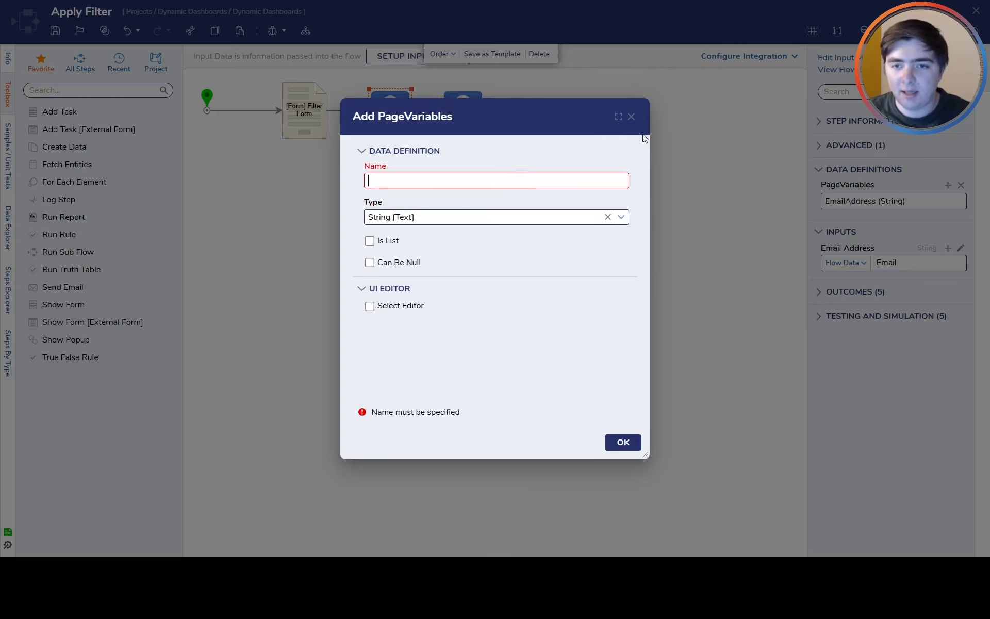
left_click(631, 117)
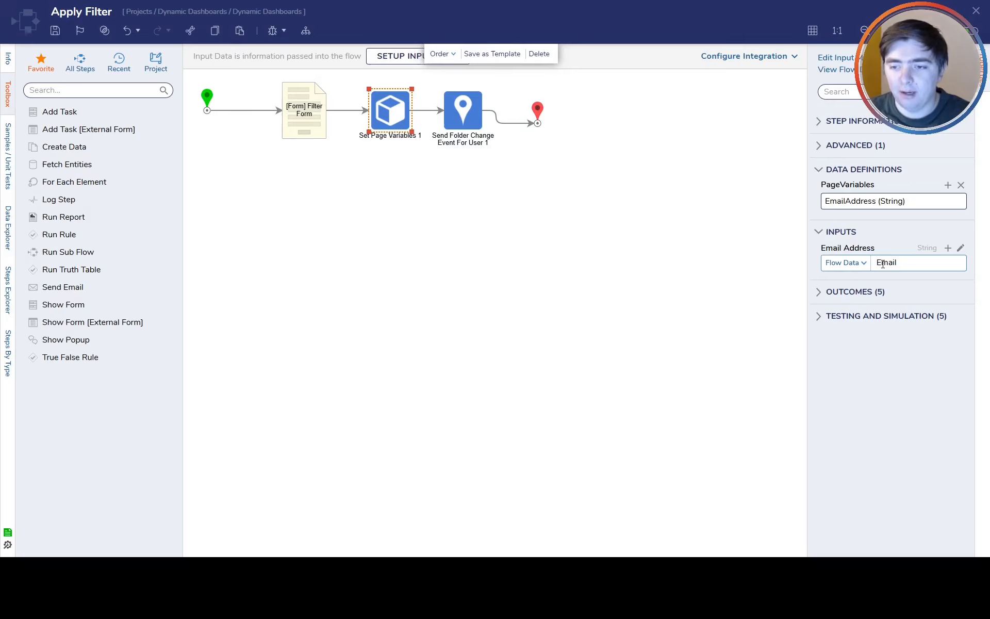
left_click(862, 263)
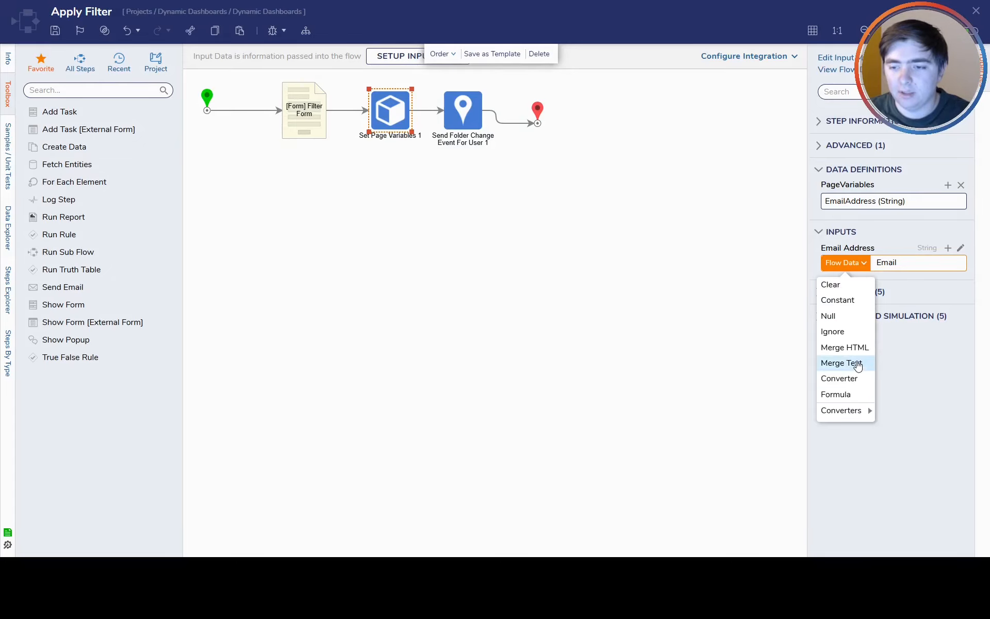
left_click(869, 249)
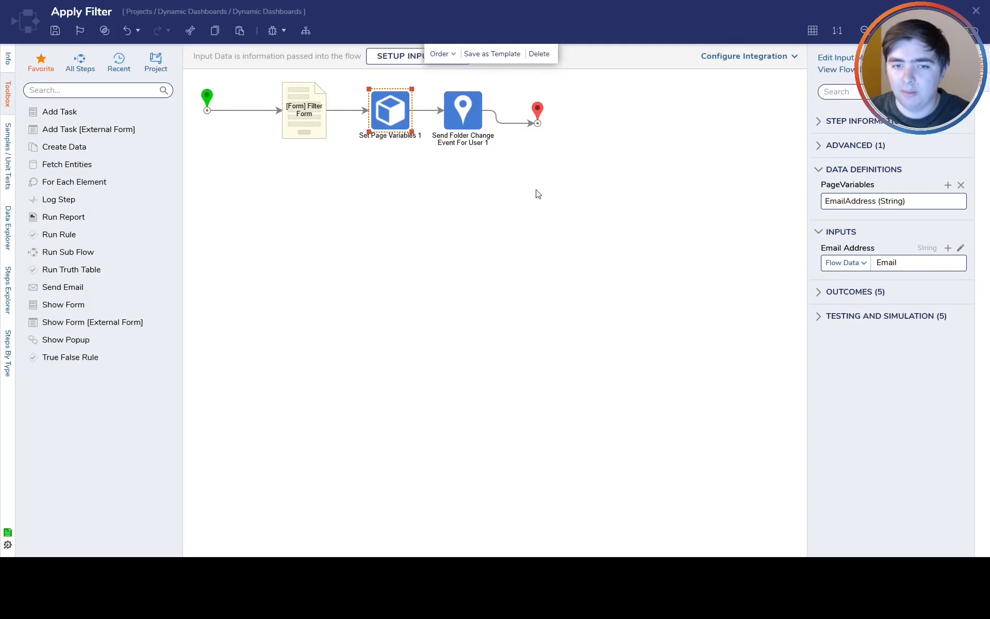
Step: Check the Folder ID and User Id inputs of Send Folder Change Event For User and recheck the EmailAddress page variable
left_click(464, 122)
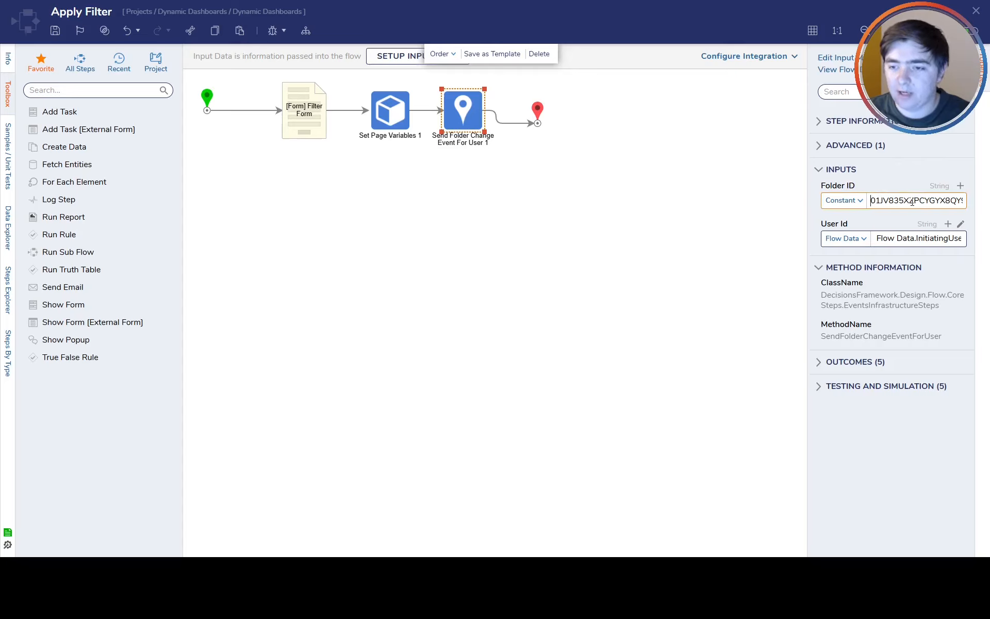
left_click(634, 238)
left_click(392, 107)
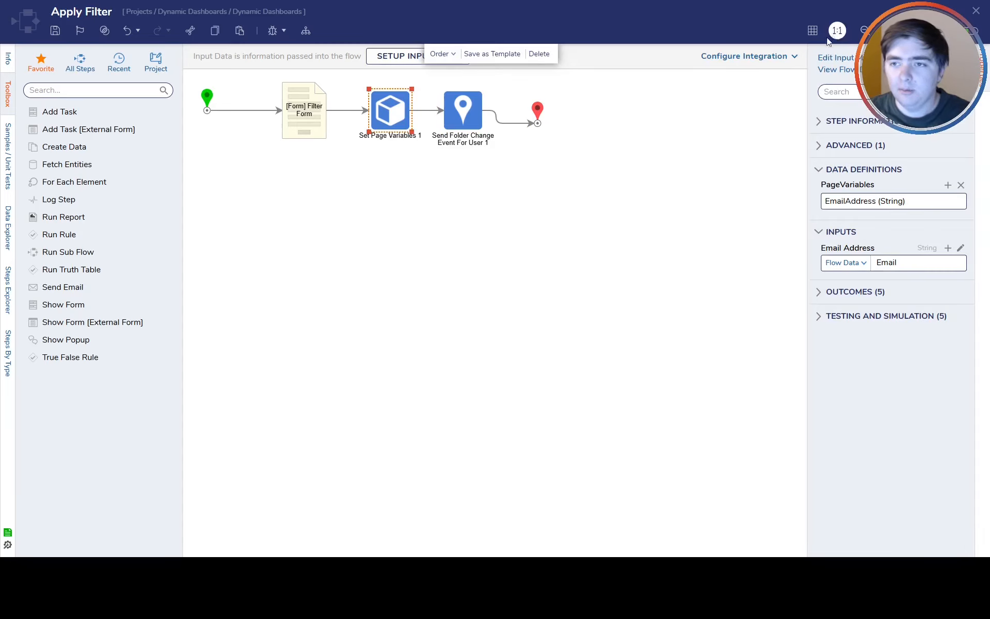
mouse_move(436, 110)
mouse_move(863, 205)
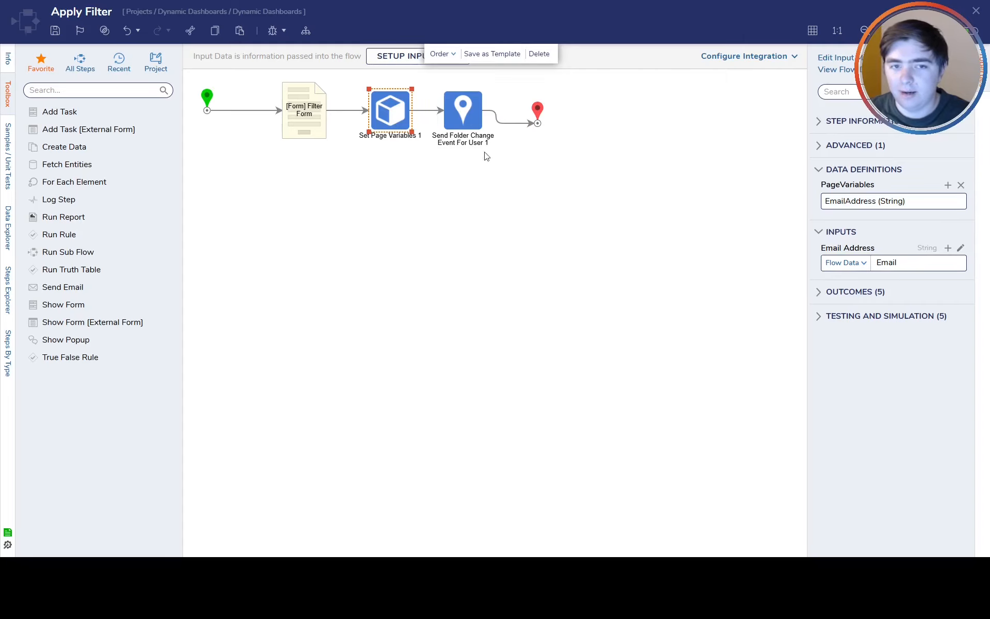
Step: Inspect the Filter Form step's inputs and outputs, and close the Apply Filter flow with its changes saved
left_click(319, 122)
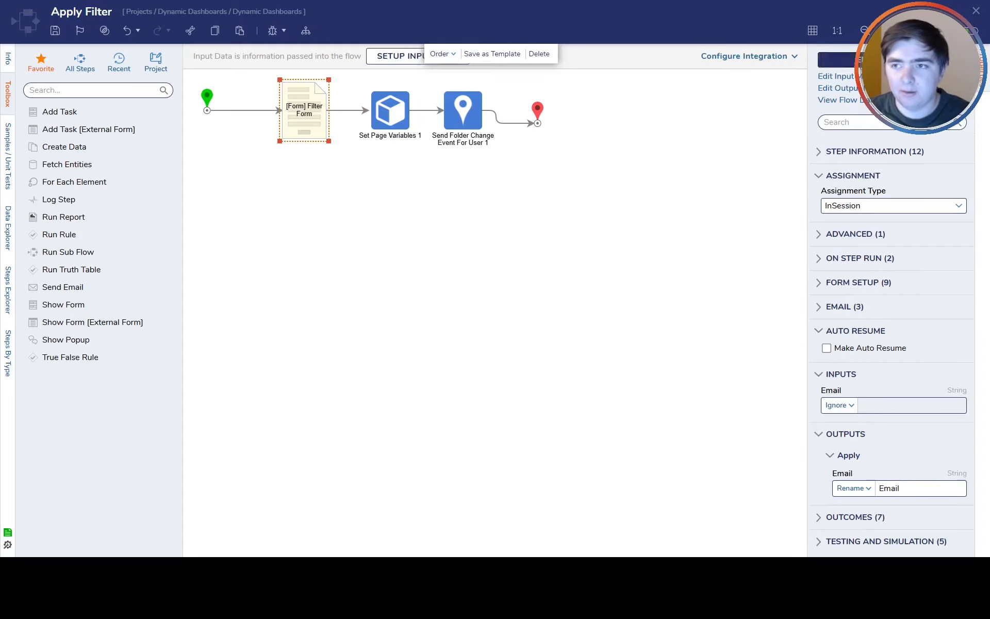
left_click(976, 11)
left_click(609, 340)
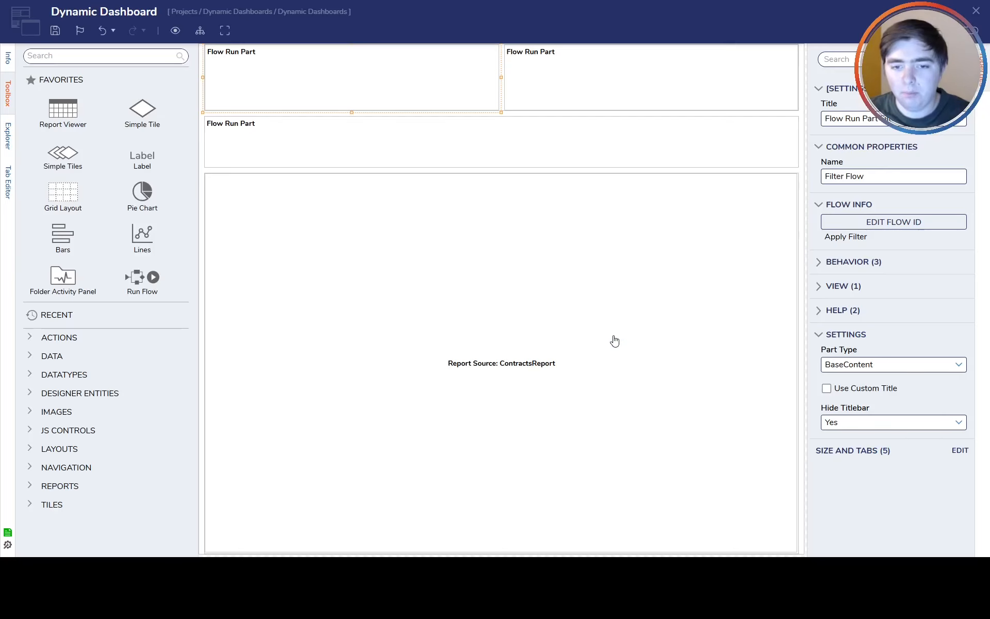
Step: Open ContractsReport from the page's report viewer and examine the settings of its EmailAddress and ContractFilter filters
left_click(572, 370)
left_click(877, 222)
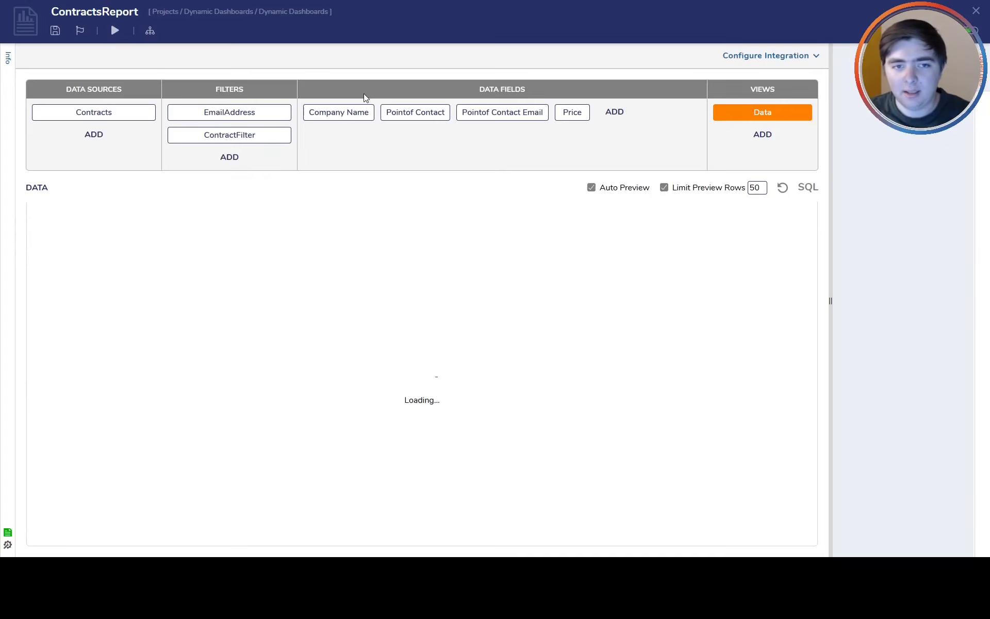
left_click(230, 122)
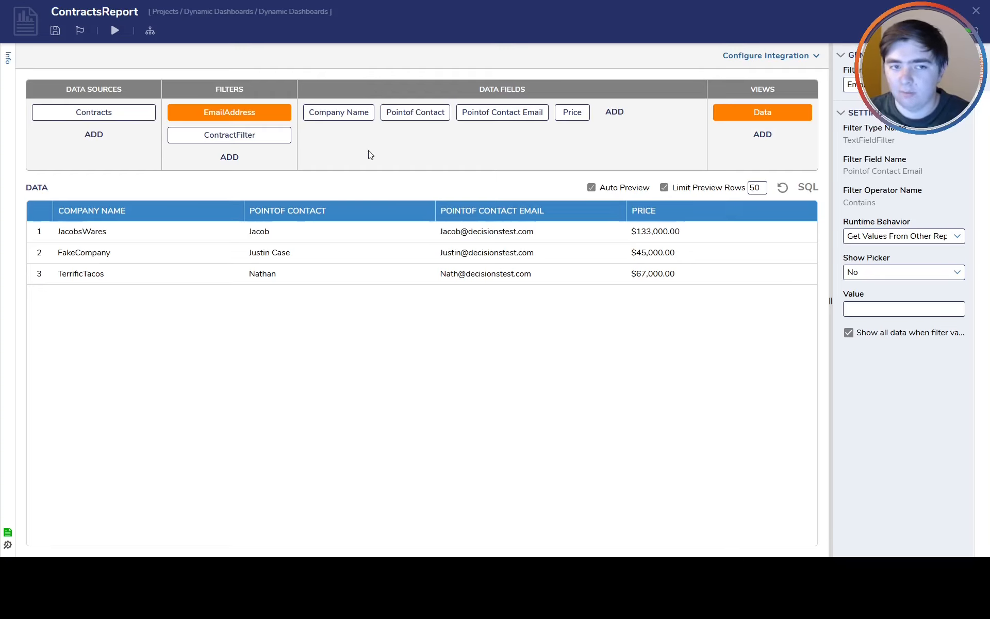
left_click(232, 135)
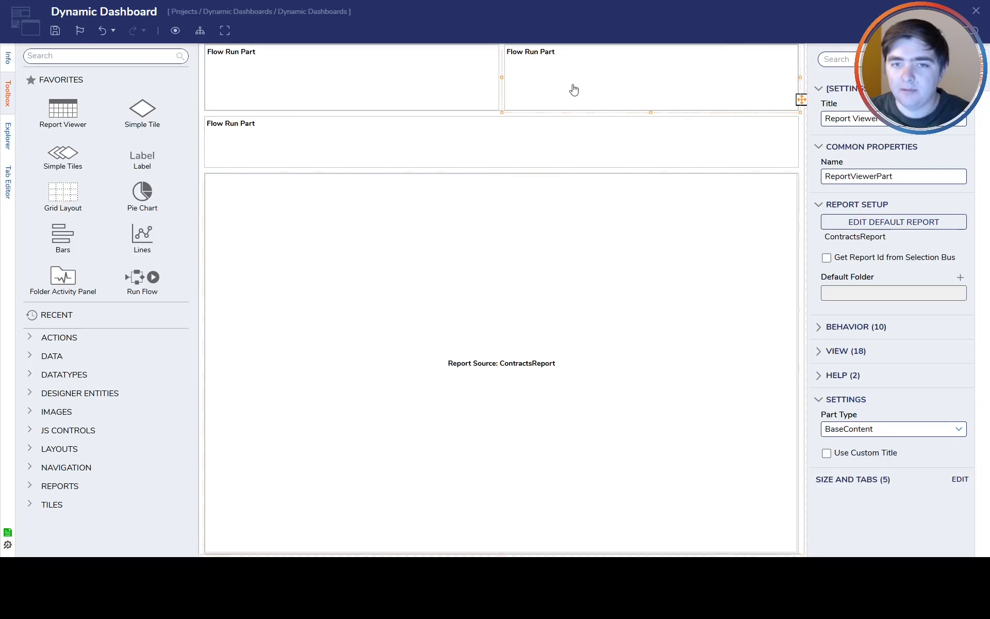
Step: Examine the ContractFilter page variable definition in the Apply Price Filter flow and close the flow without saving
left_click(923, 228)
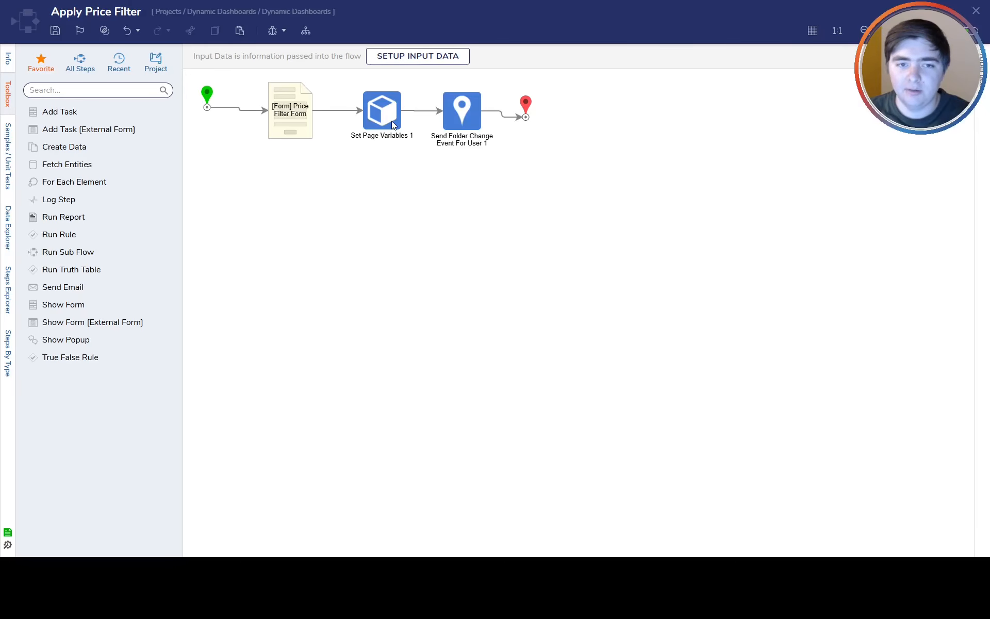
left_click(392, 123)
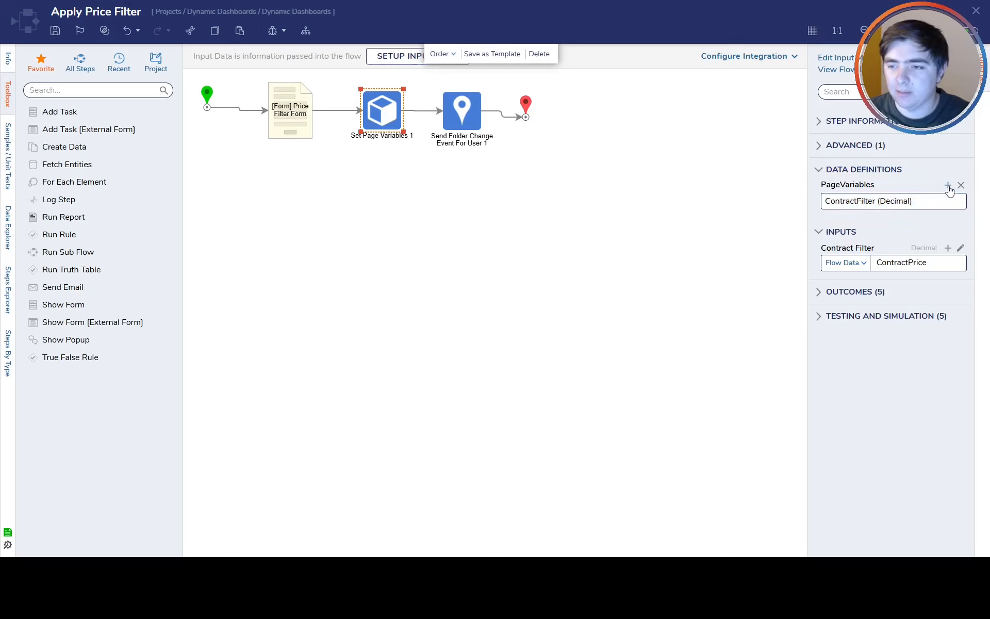
left_click(946, 202)
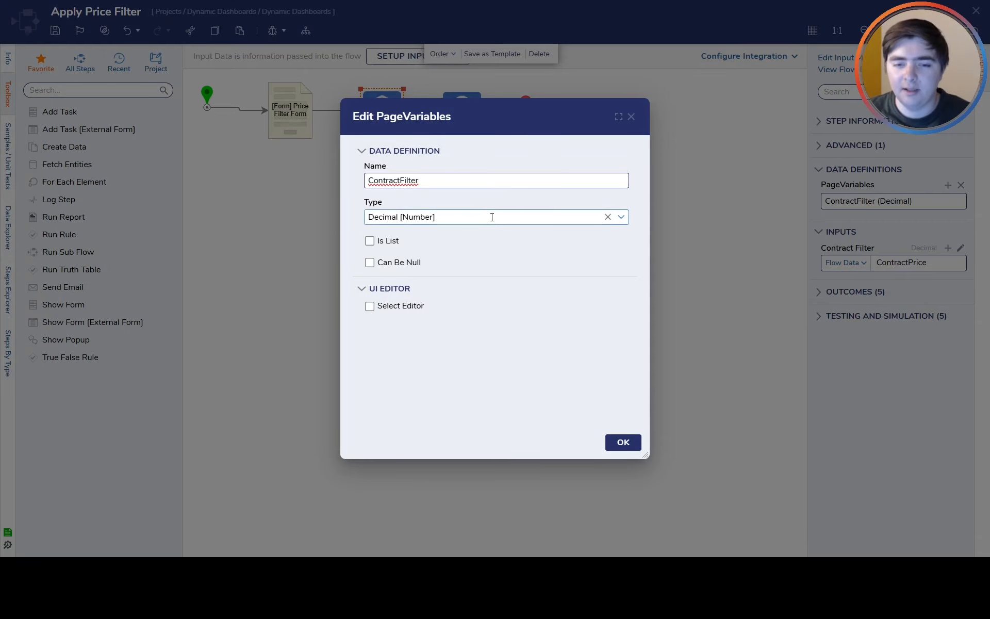
left_click(630, 119)
left_click(973, 16)
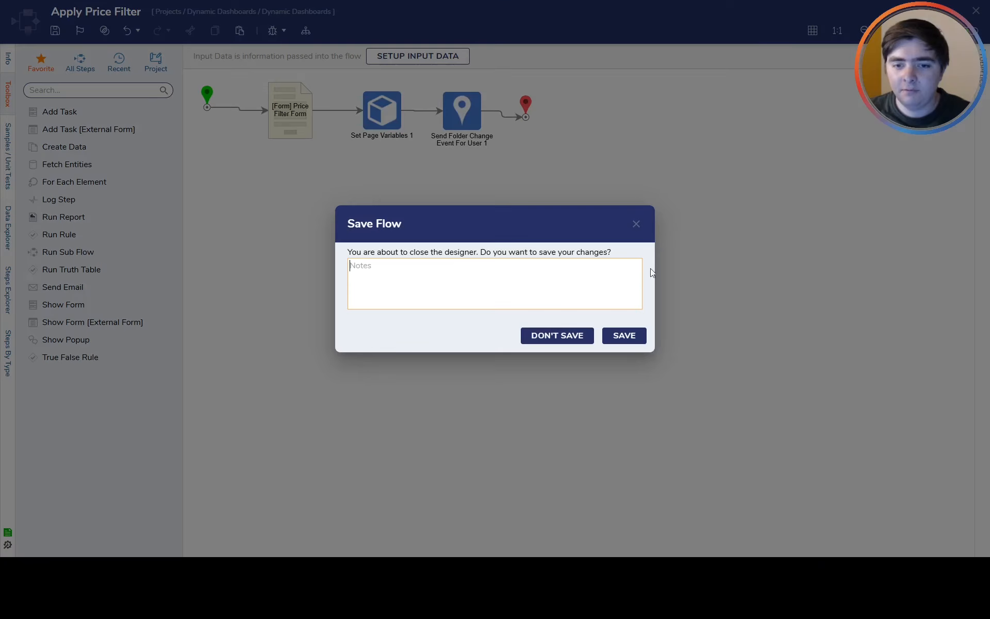
left_click(576, 344)
Step: Open the Clear Filter flow, examine the ContractFilter and EmailAddress inputs in its two Set Page Variables steps, and close the flow
left_click(338, 140)
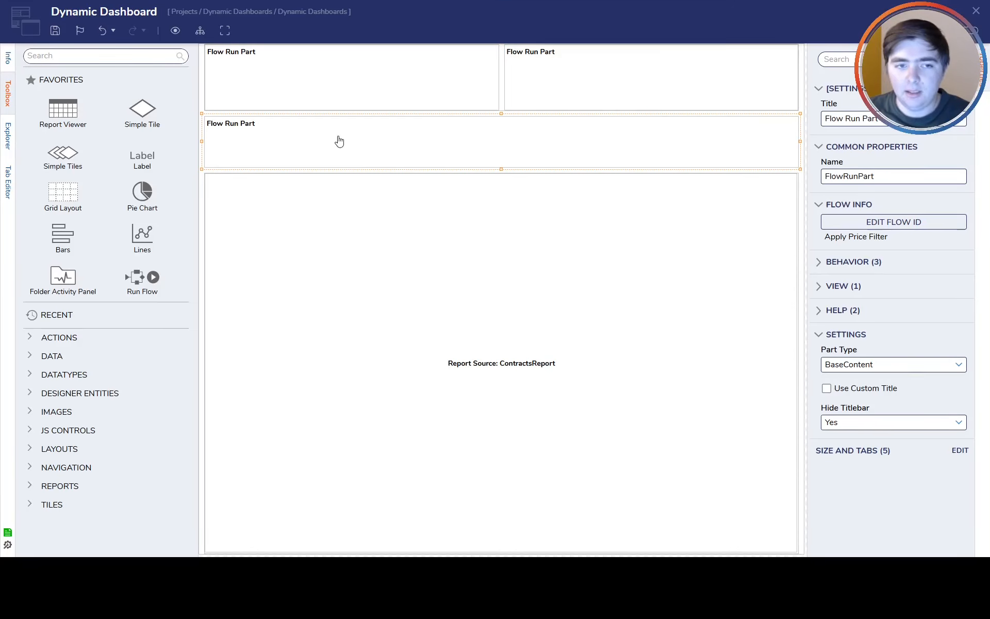
left_click(886, 221)
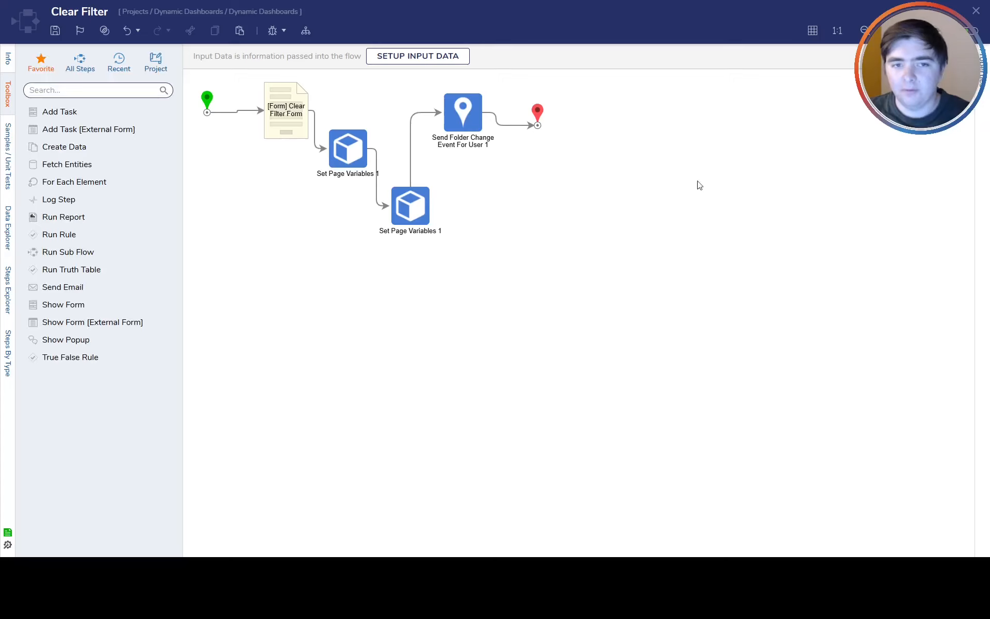
left_click(348, 154)
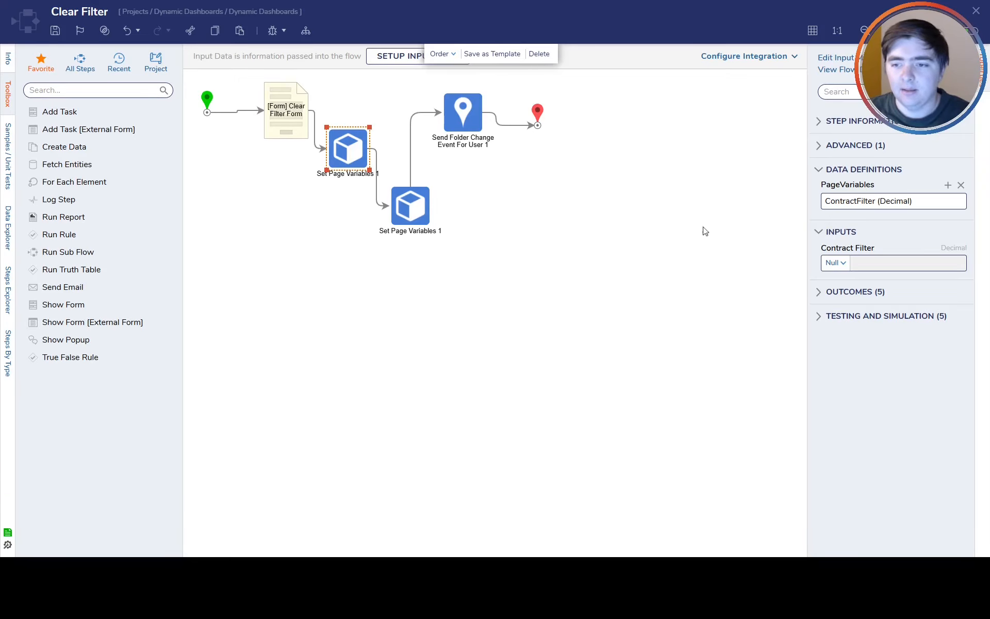
mouse_move(921, 201)
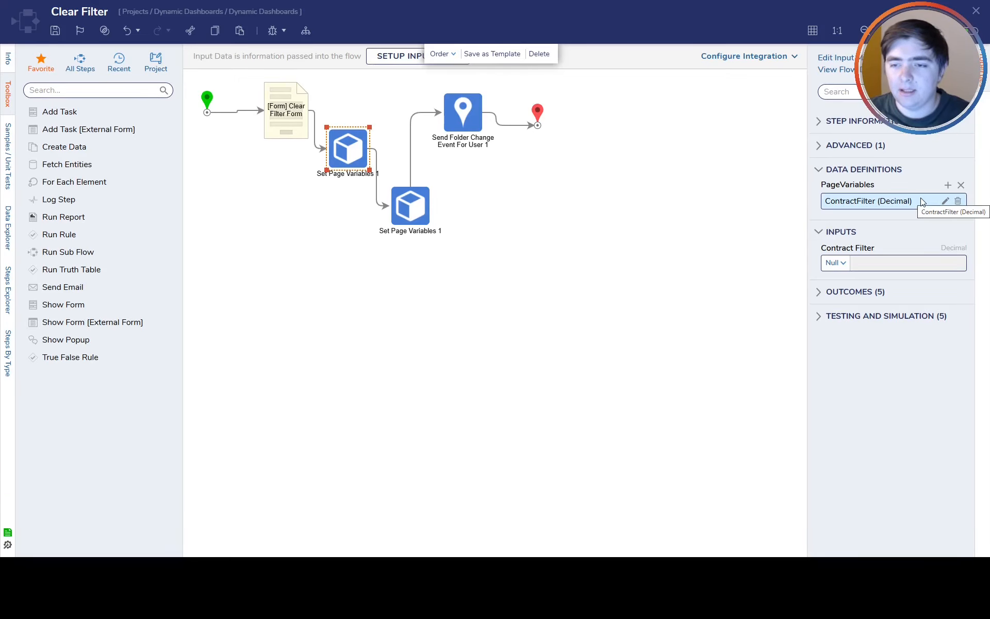
left_click(411, 208)
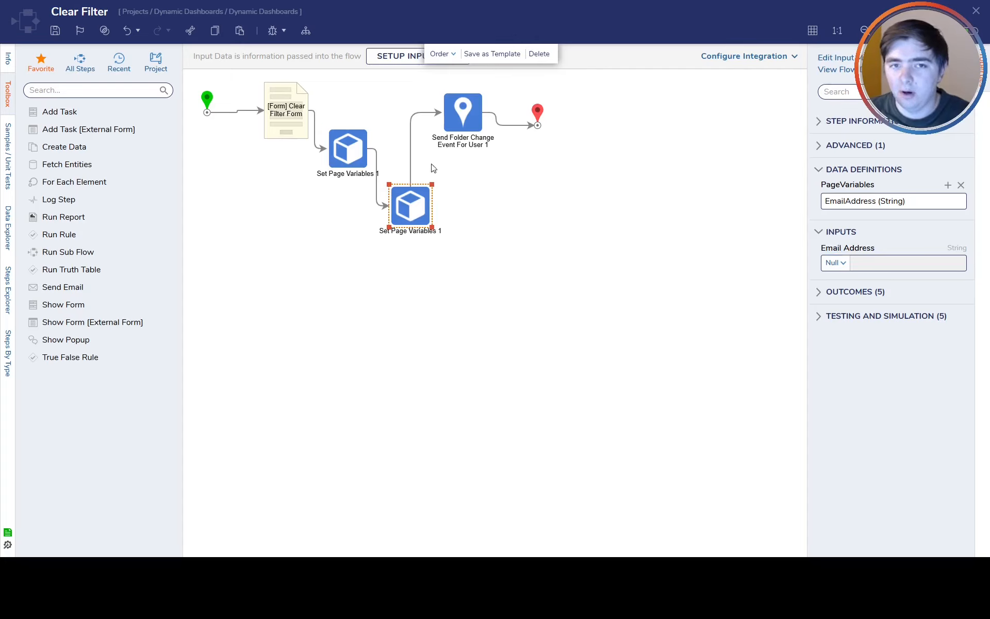
left_click(975, 11)
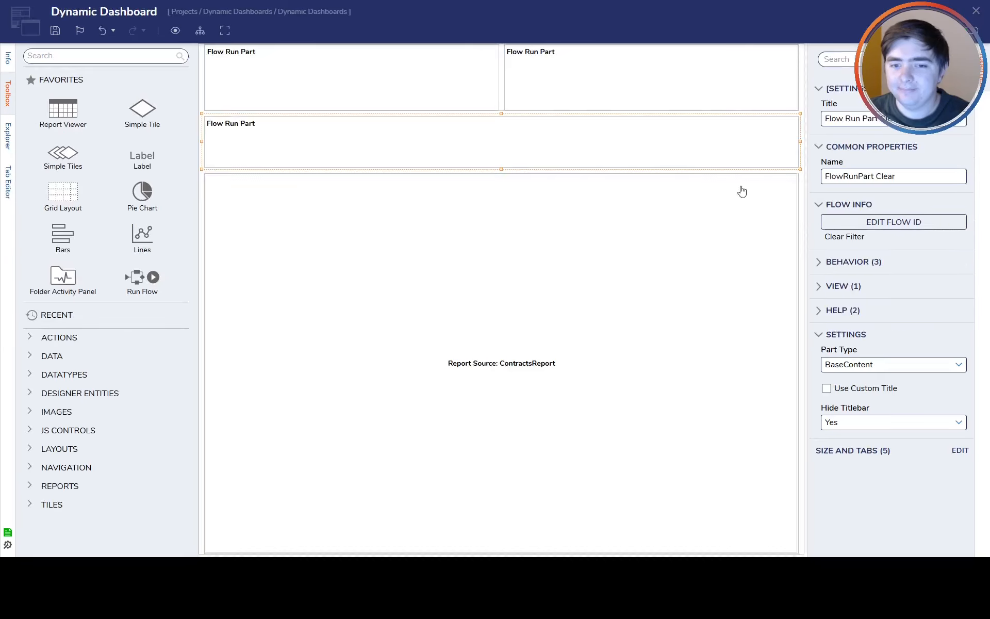
Step: Save and close the Dynamic Dashboard page and open Dashboard Two
left_click(976, 12)
left_click(627, 351)
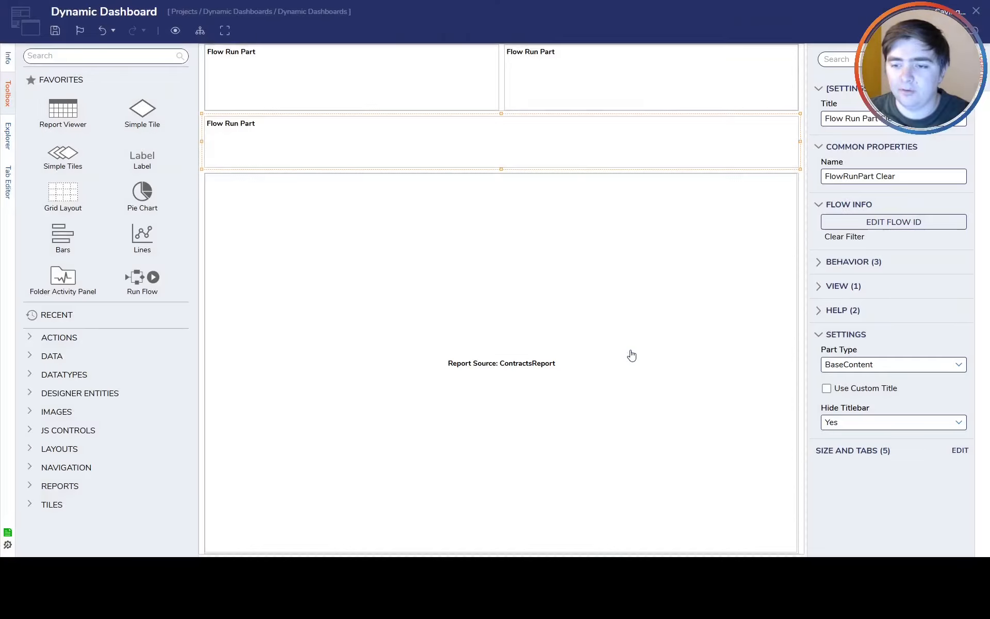
left_click(606, 319)
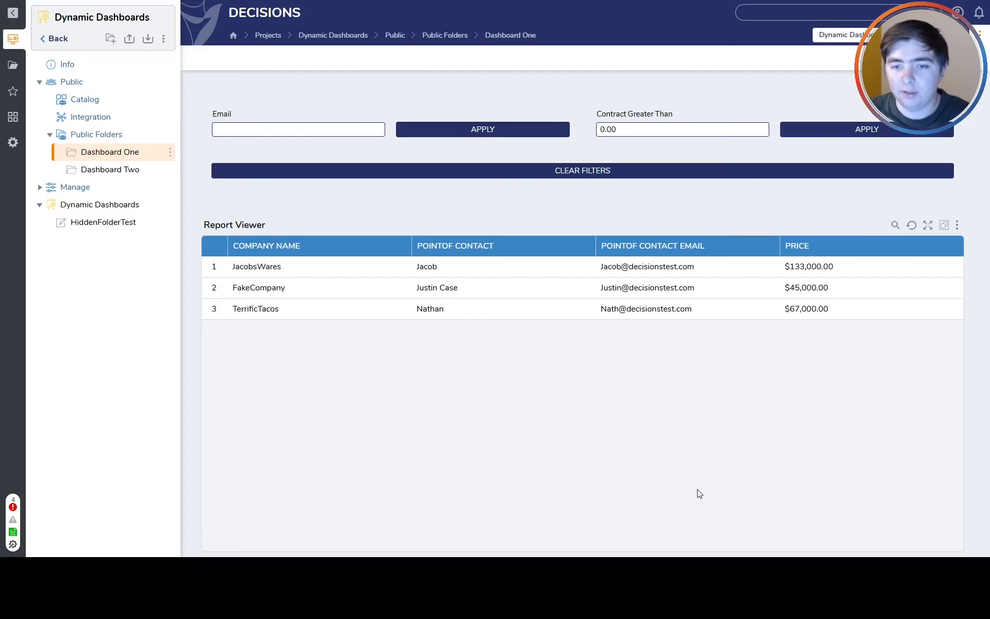
left_click(102, 180)
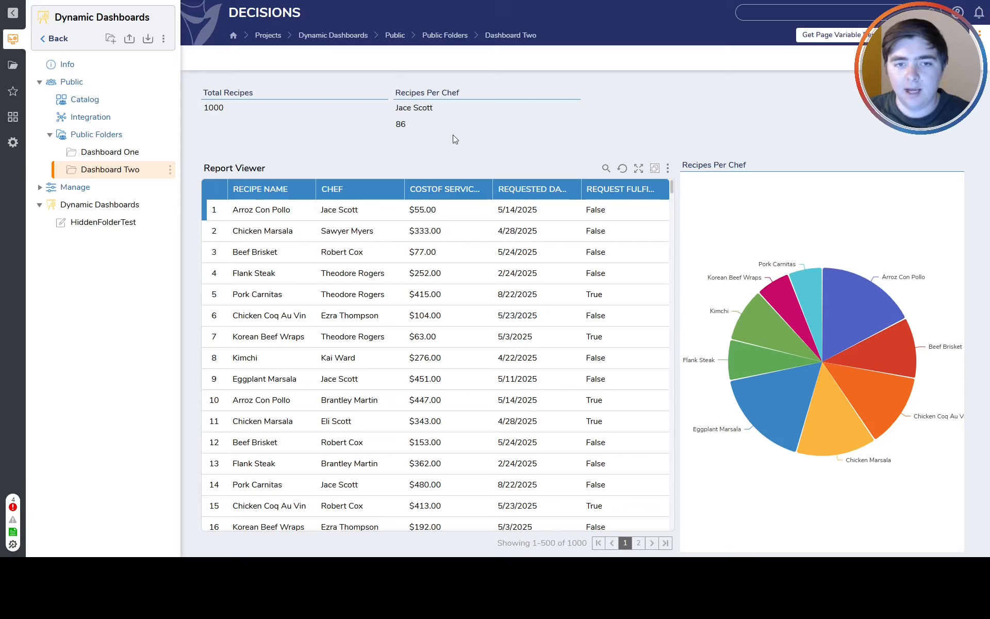
Step: Select rows 2, 3, 4 and 6 of the recipe report one after another and compare the Recipes Per Chef tile and pie chart
left_click(344, 230)
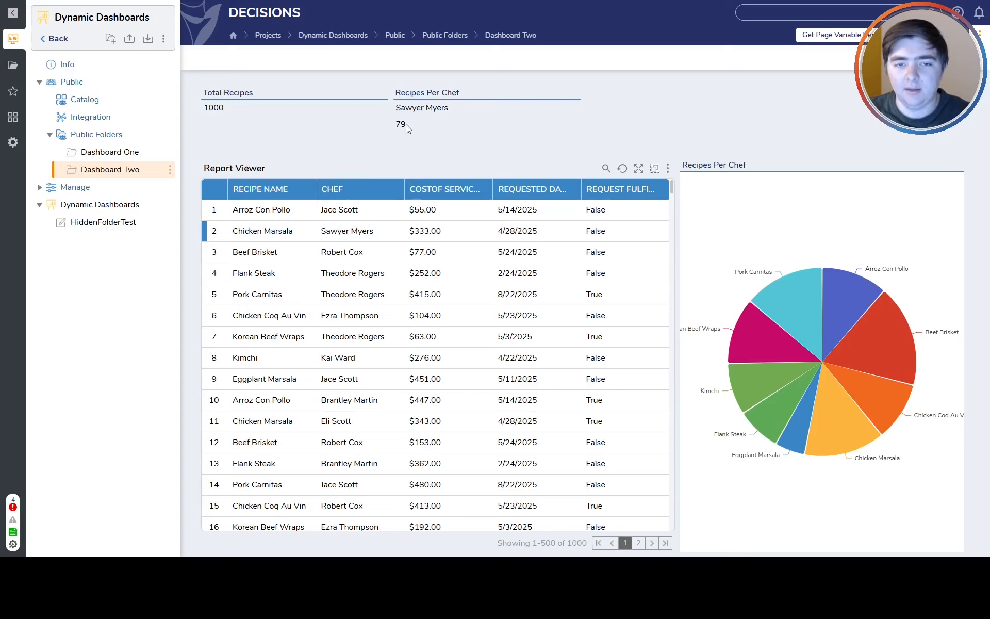
left_click(352, 252)
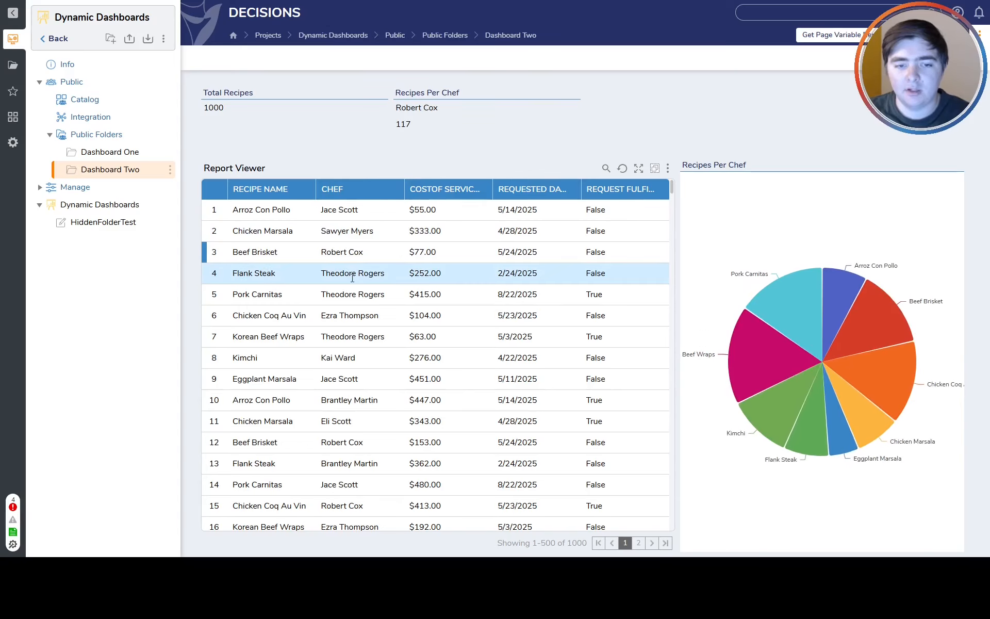
left_click(352, 276)
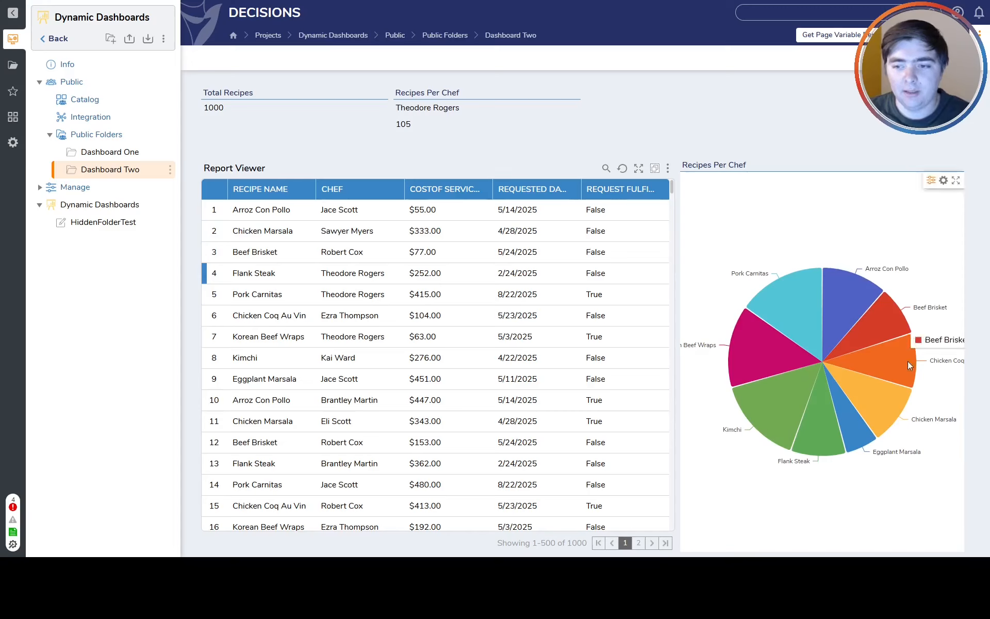
mouse_move(766, 355)
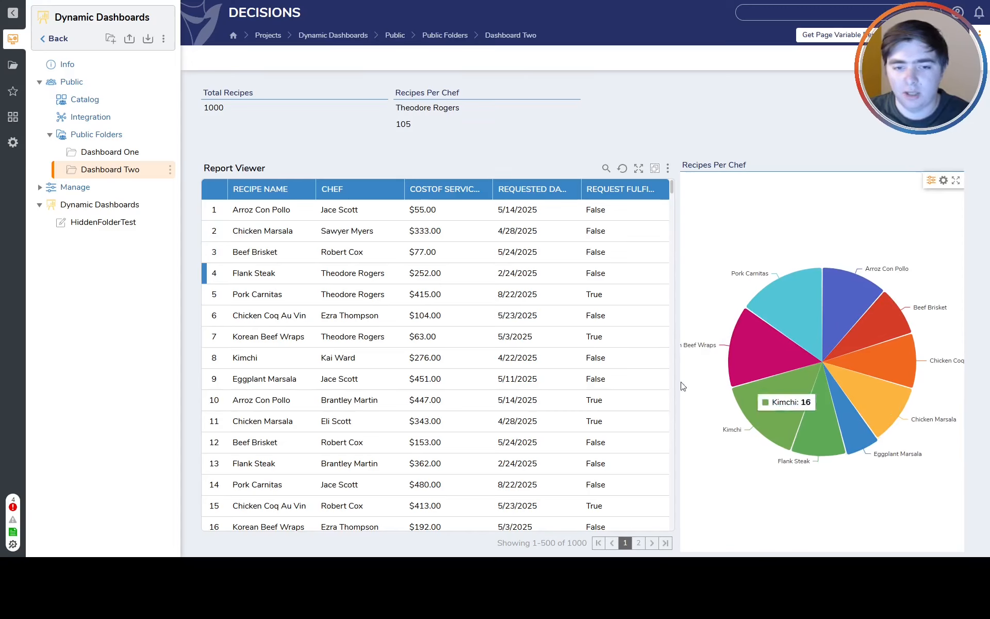
left_click(377, 320)
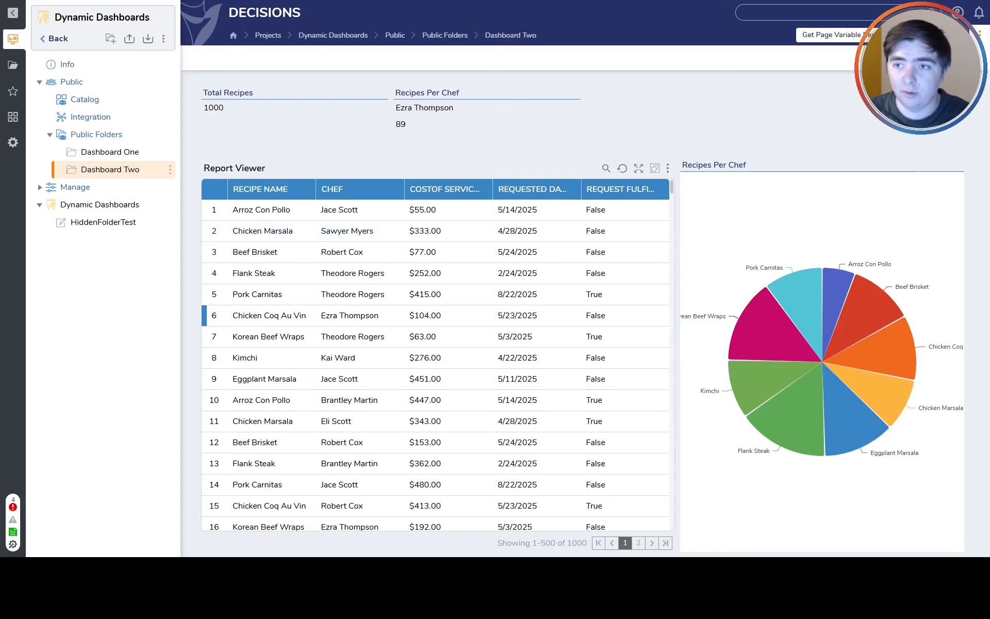
Step: Open the Get Page Variable Report page of Dashboard Two for editing through its page data
left_click(979, 34)
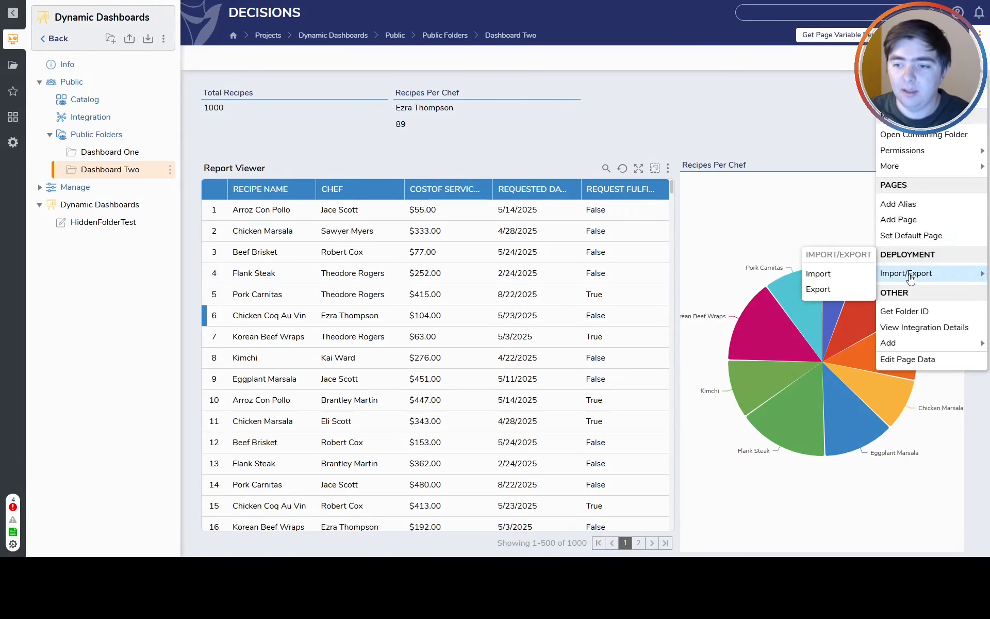
left_click(911, 360)
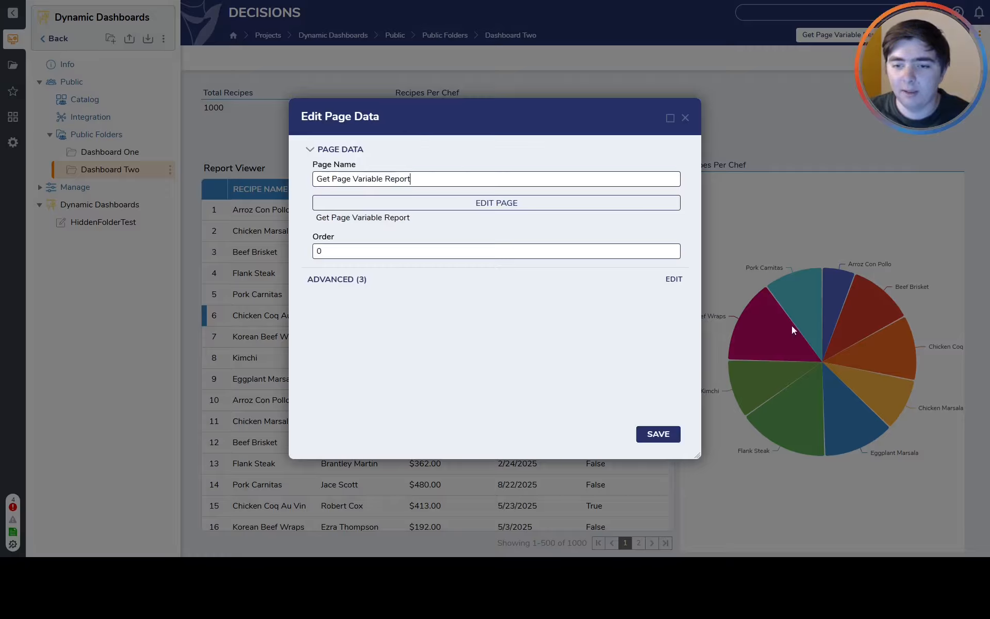
left_click(514, 205)
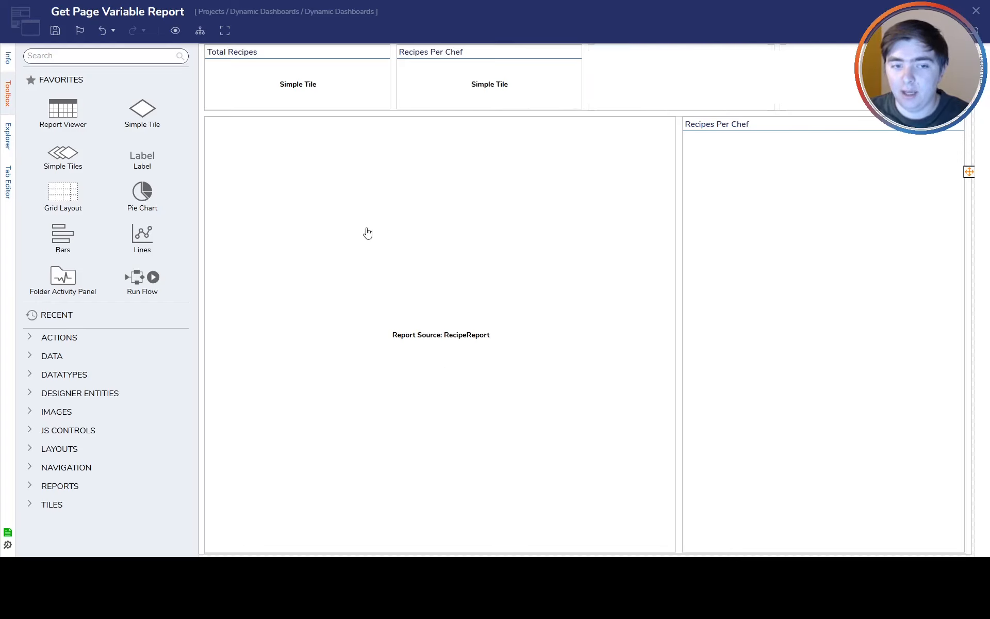
Step: Open RecipeReport from the page's report viewer, examine the Chef field's filter change settings, and save and close the report
left_click(442, 268)
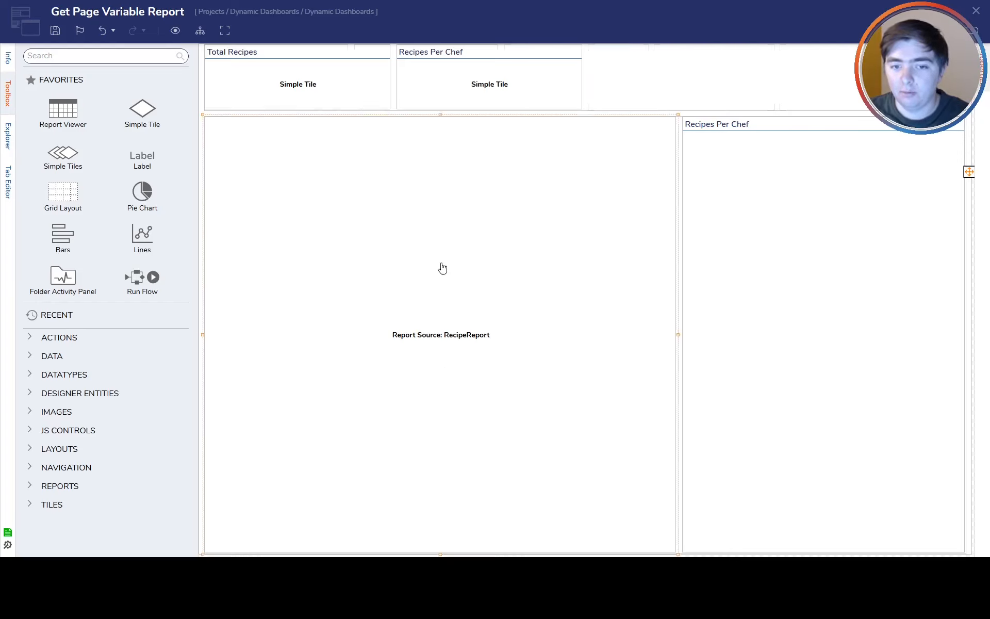
left_click(882, 223)
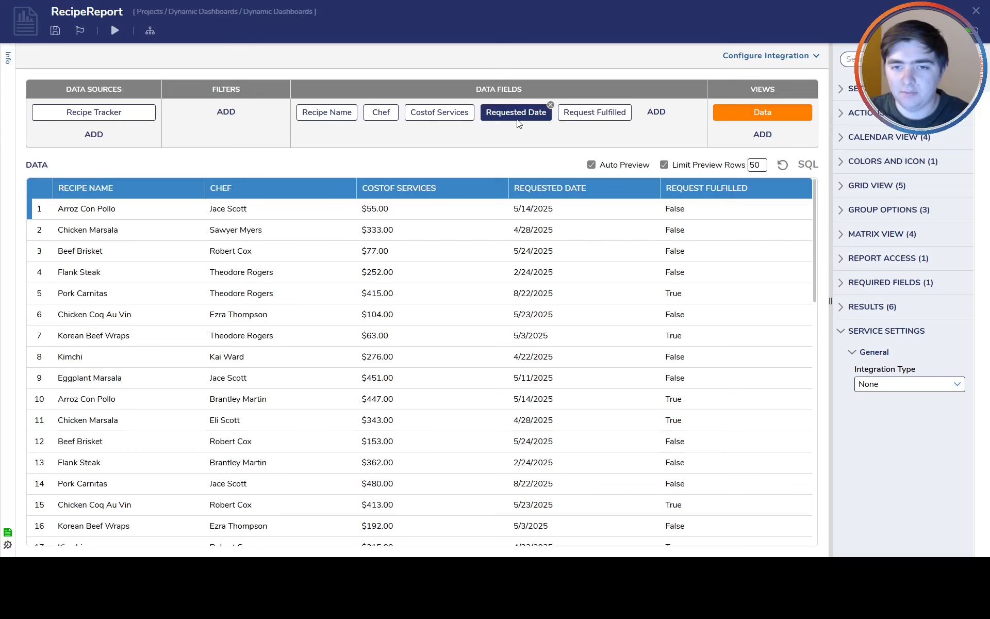
left_click(381, 115)
scroll(972, 400, "down", 4)
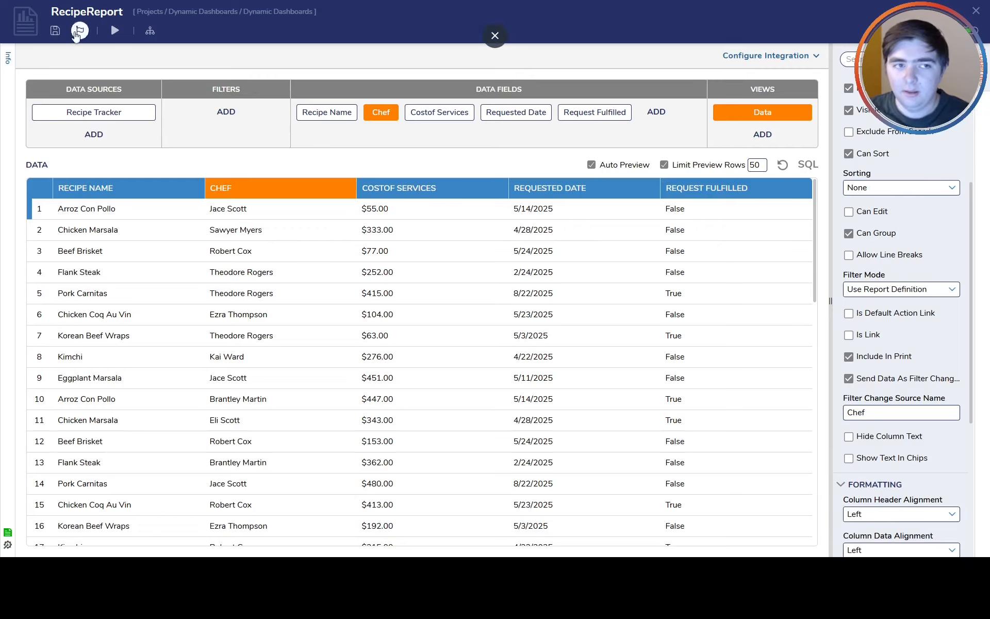
left_click(55, 30)
left_click(624, 330)
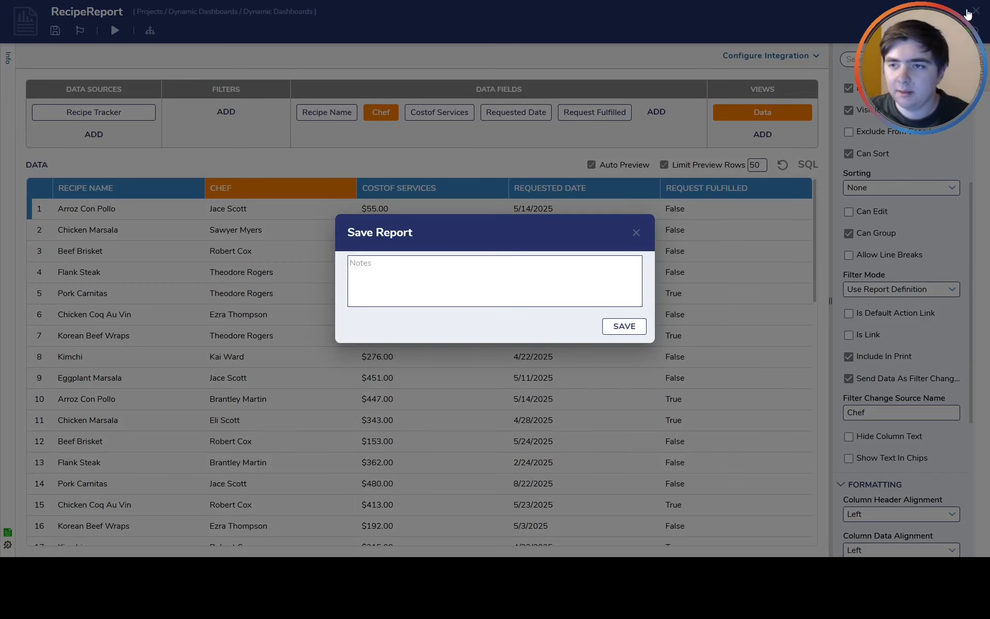
left_click(975, 12)
Step: Open the Recipes Per Chef tile's flow and examine its Get Page Variable, Fetch Entities and Create Tile Data steps
left_click(468, 79)
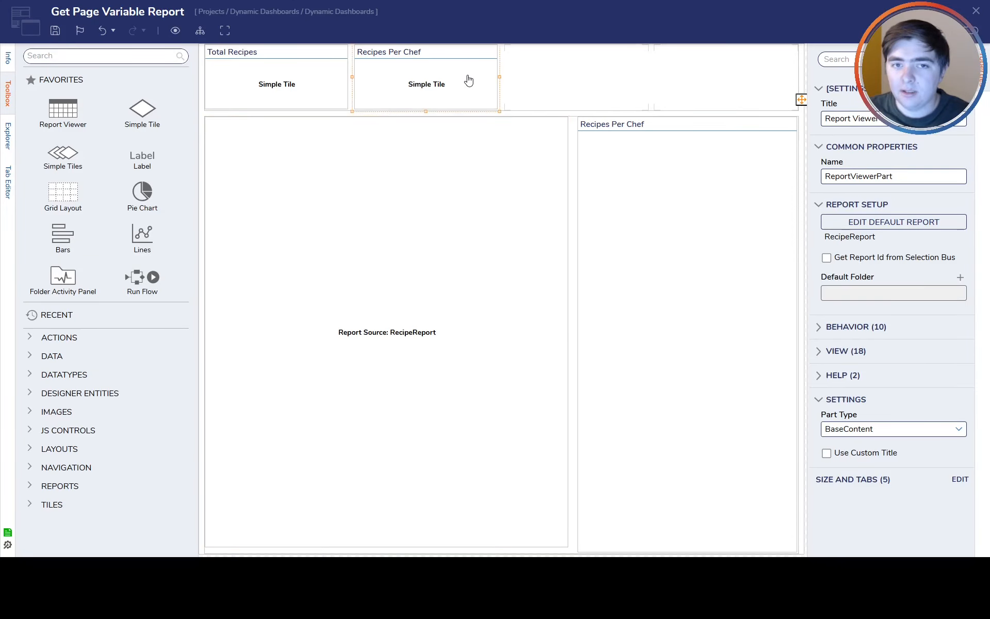
left_click(911, 205)
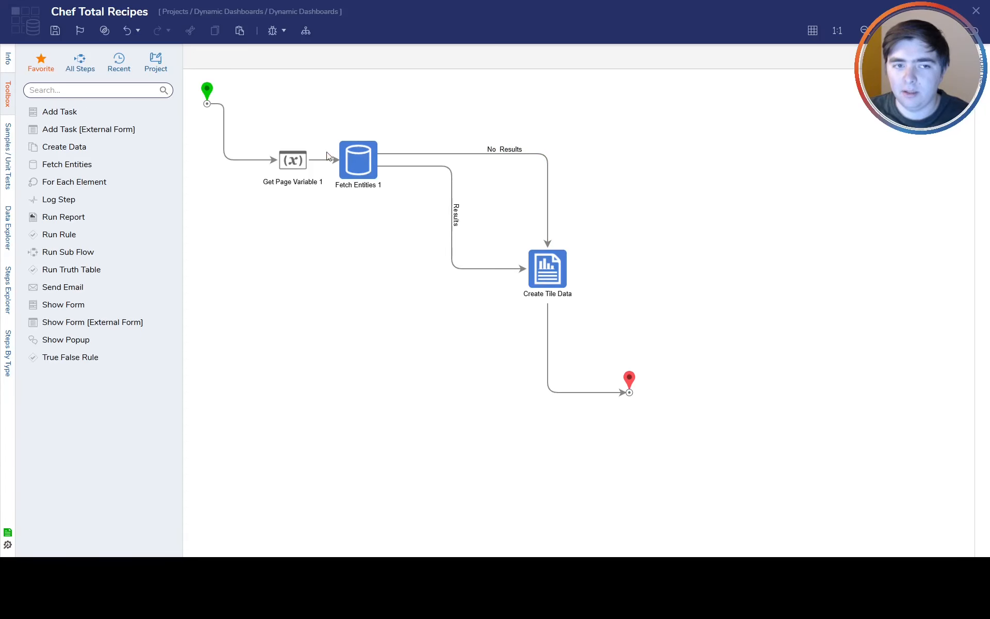
left_click(300, 171)
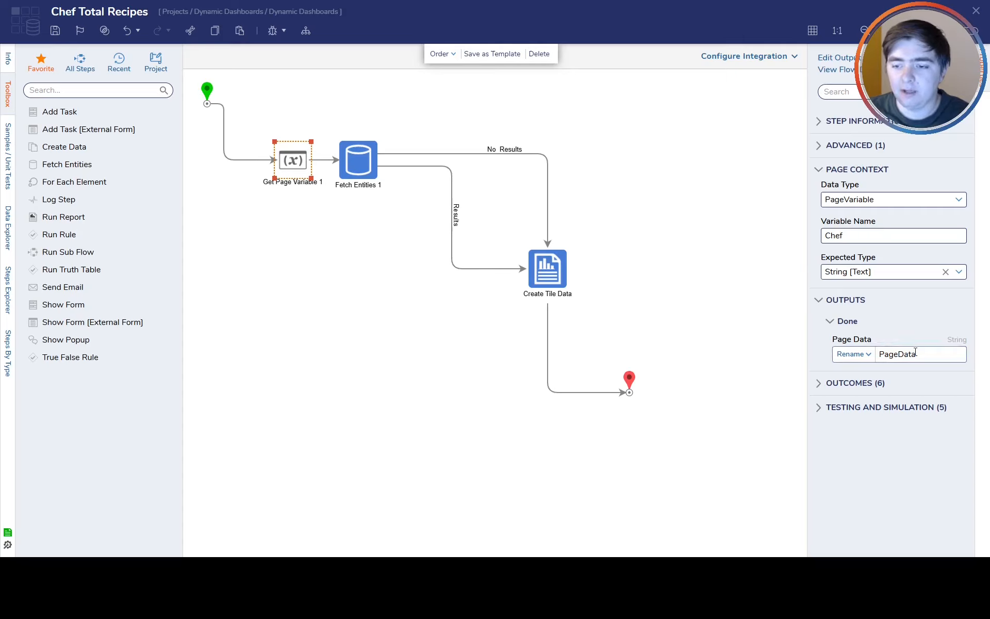
left_click(363, 173)
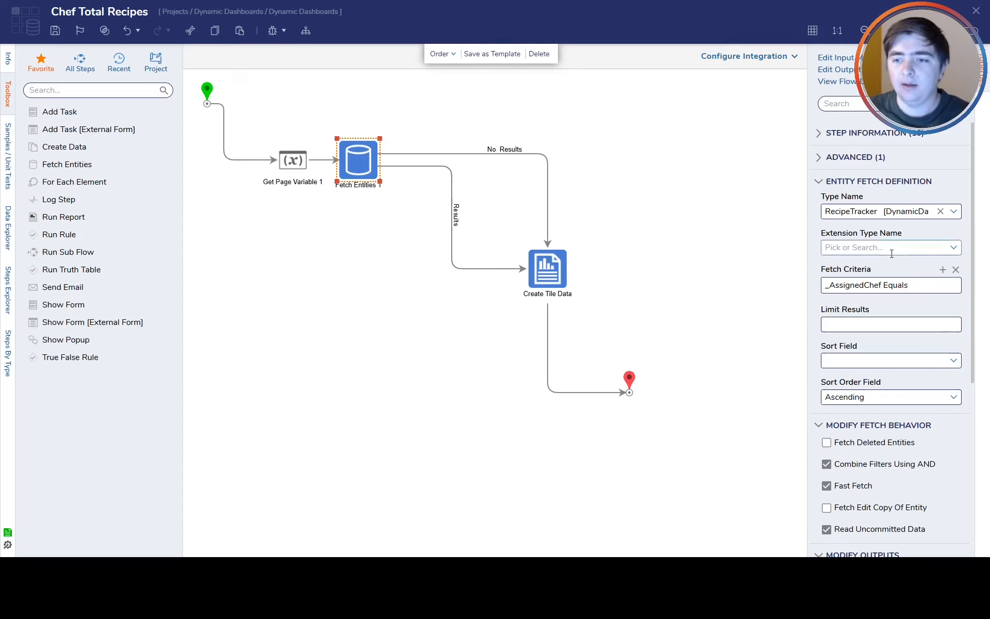
scroll(906, 251, "down", 5)
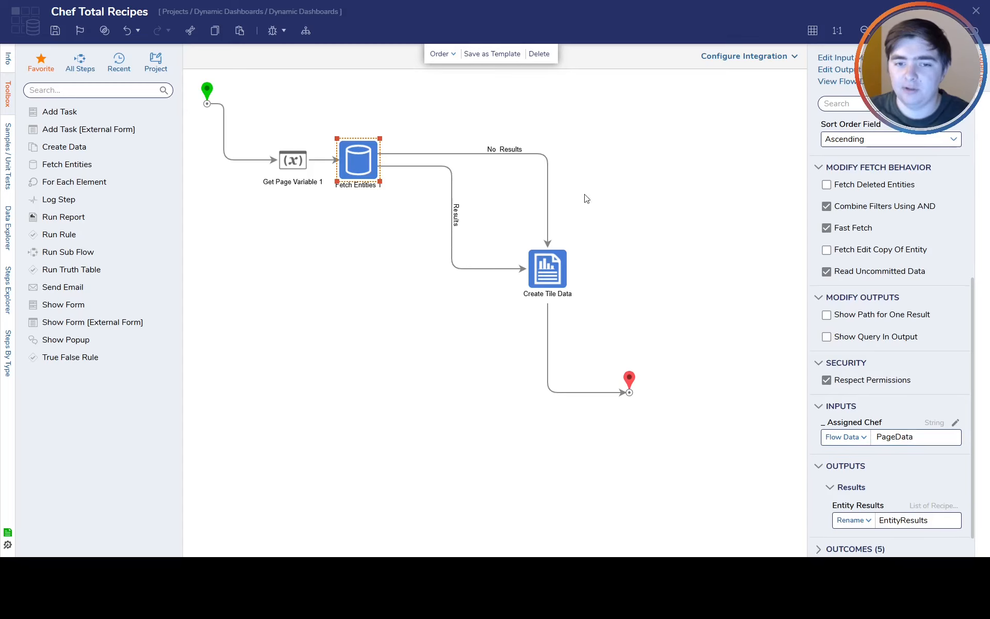
left_click(558, 276)
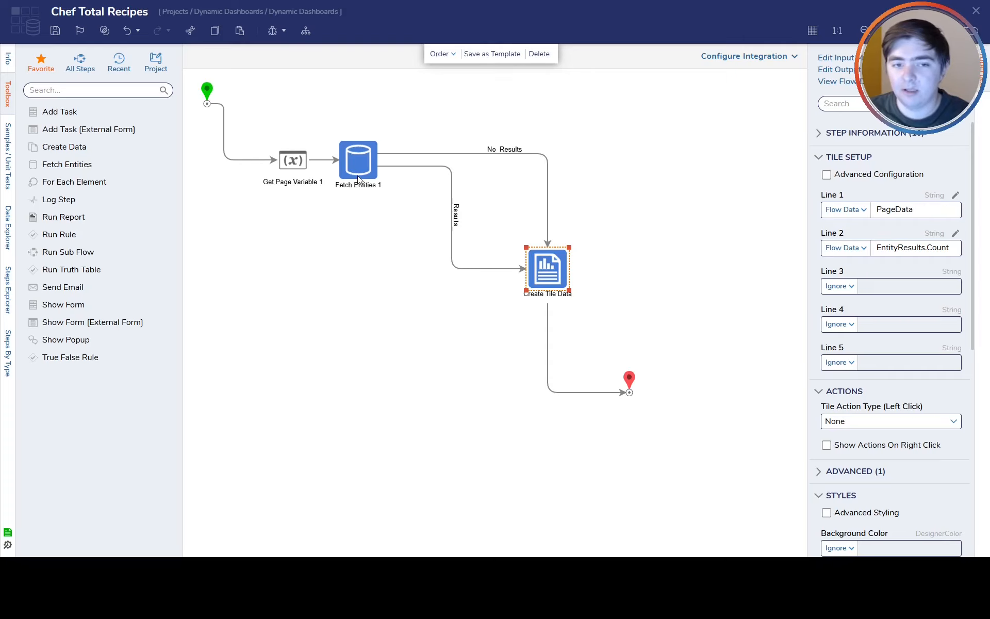
Step: Save the Chef Total Recipes flow without notes and close it
key("ctrl+s")
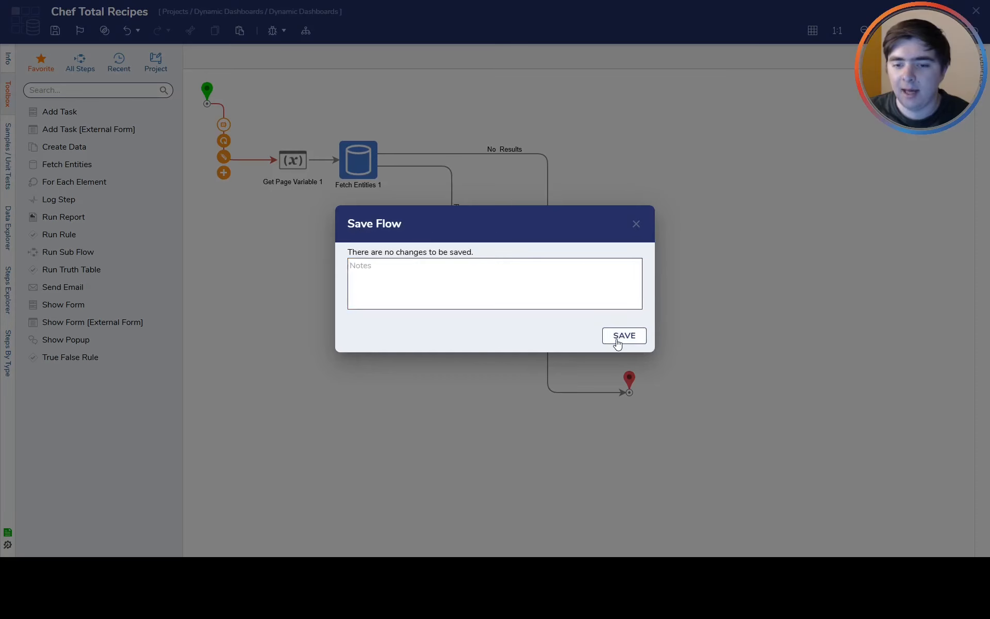
left_click(617, 336)
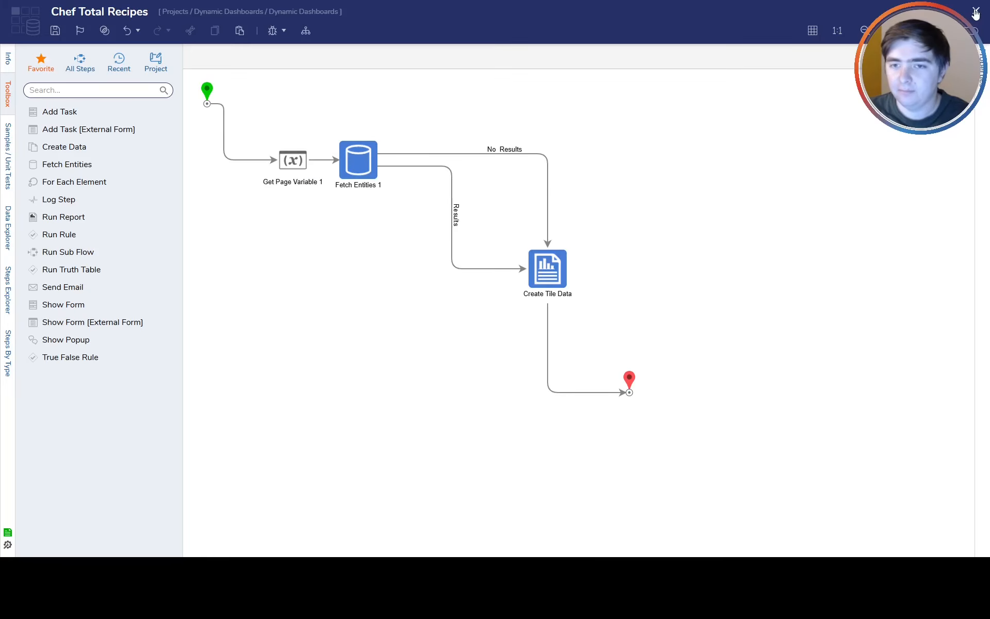
left_click(976, 11)
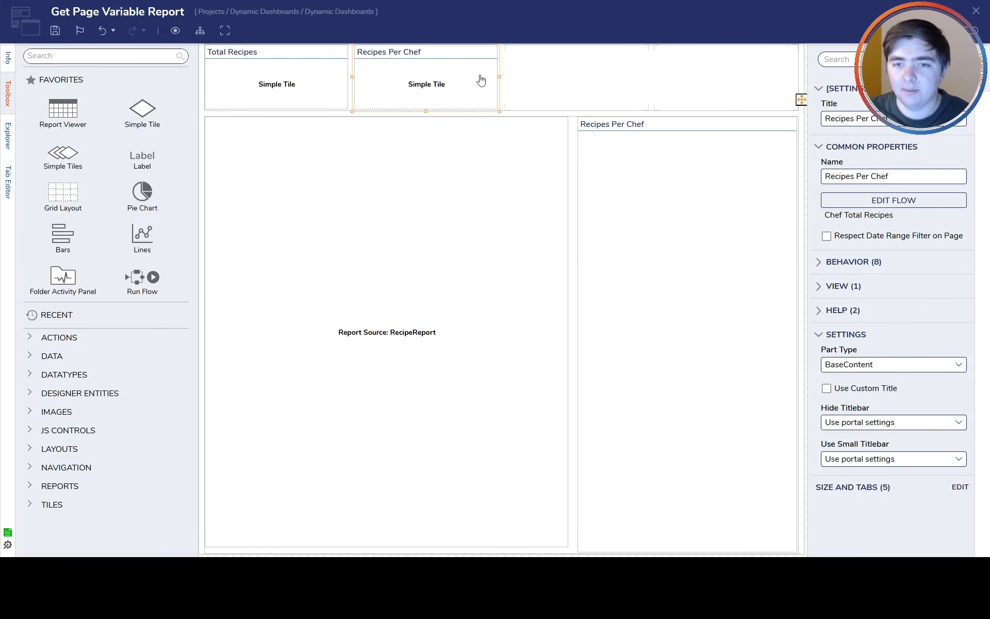
Step: Open Filtered RecipeReport from the Recipes Per Chef pie chart, examine the Chef filter's runtime behavior and value, and close the report
left_click(634, 245)
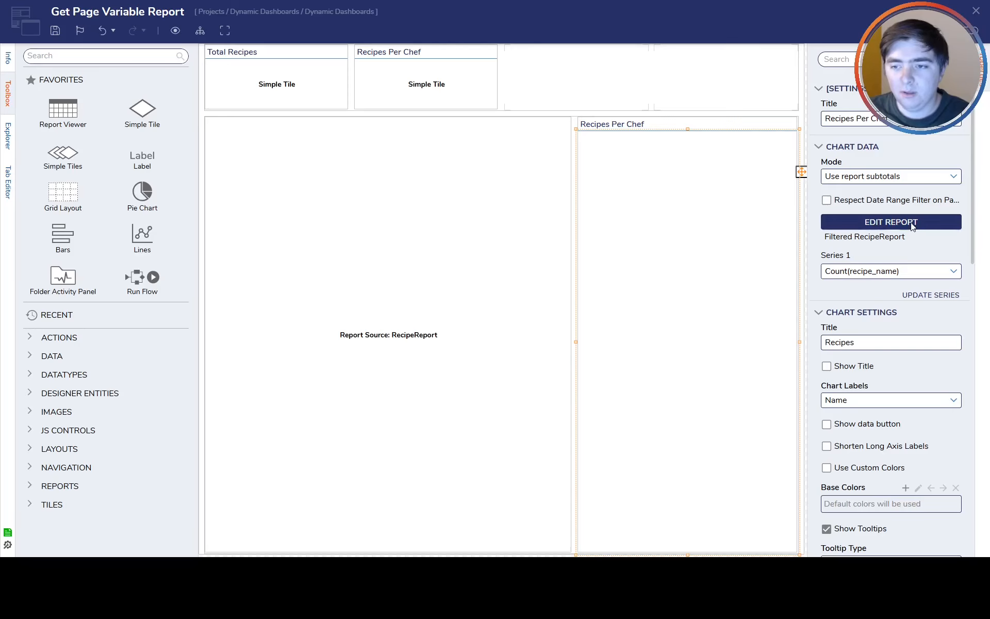
left_click(891, 222)
left_click(222, 113)
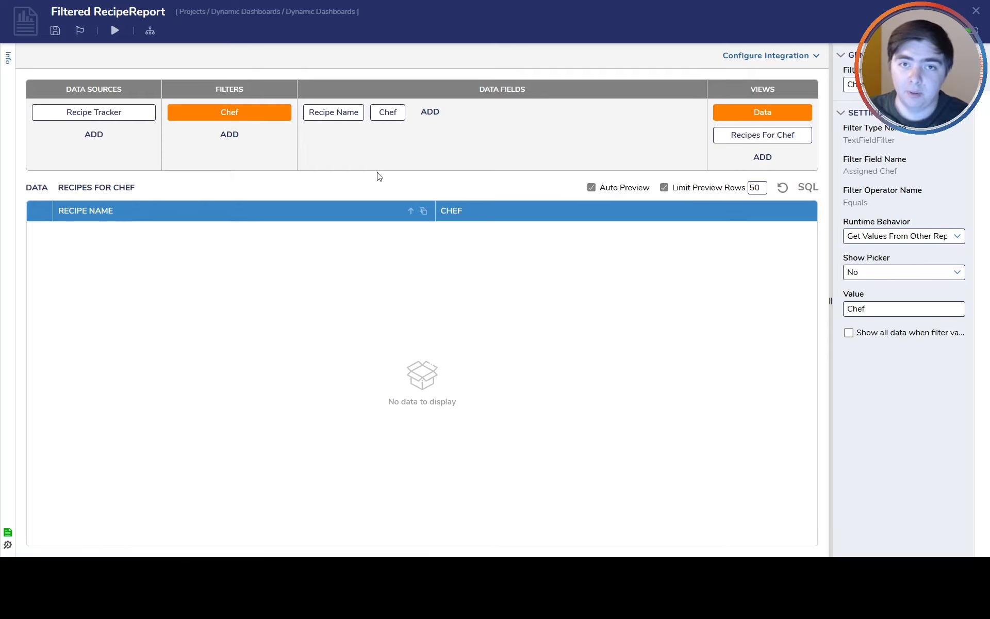
left_click(975, 11)
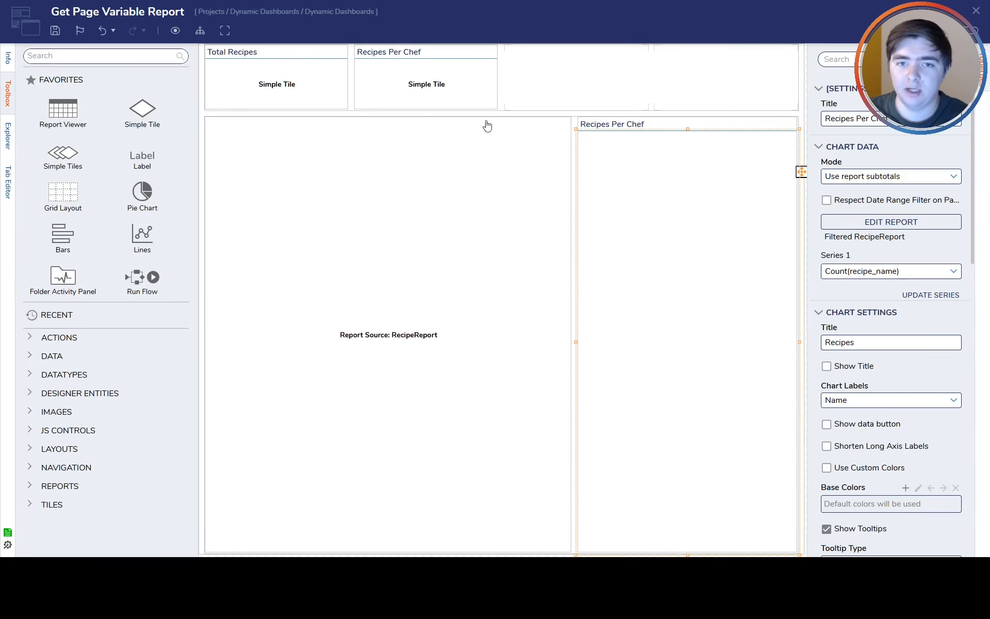
Step: Examine the Total Recipes tile's flow for comparison with the Recipes Per Chef tile, and close the flow and the page
left_click(449, 95)
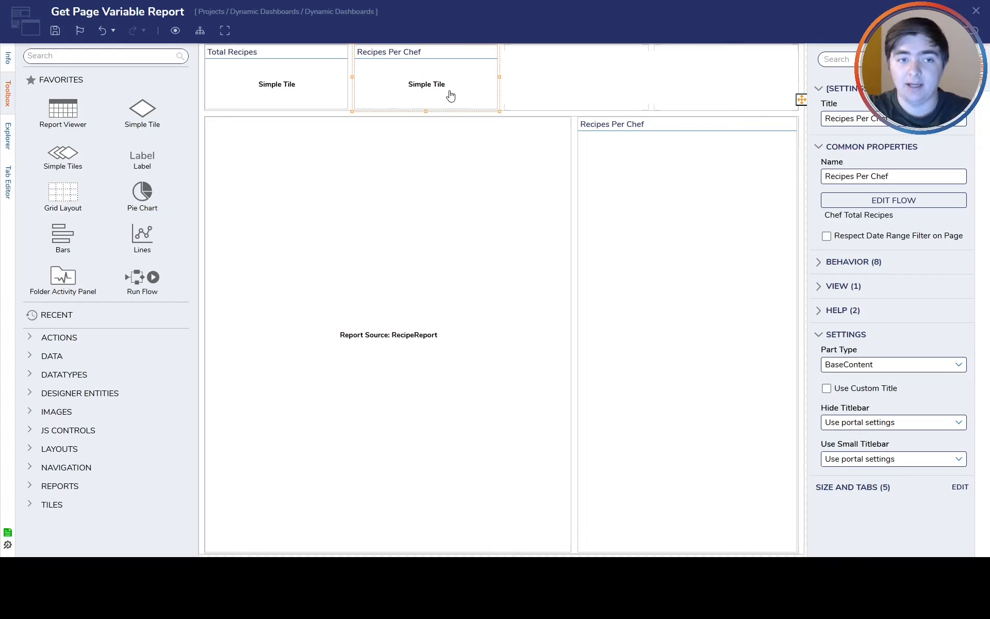
left_click(279, 85)
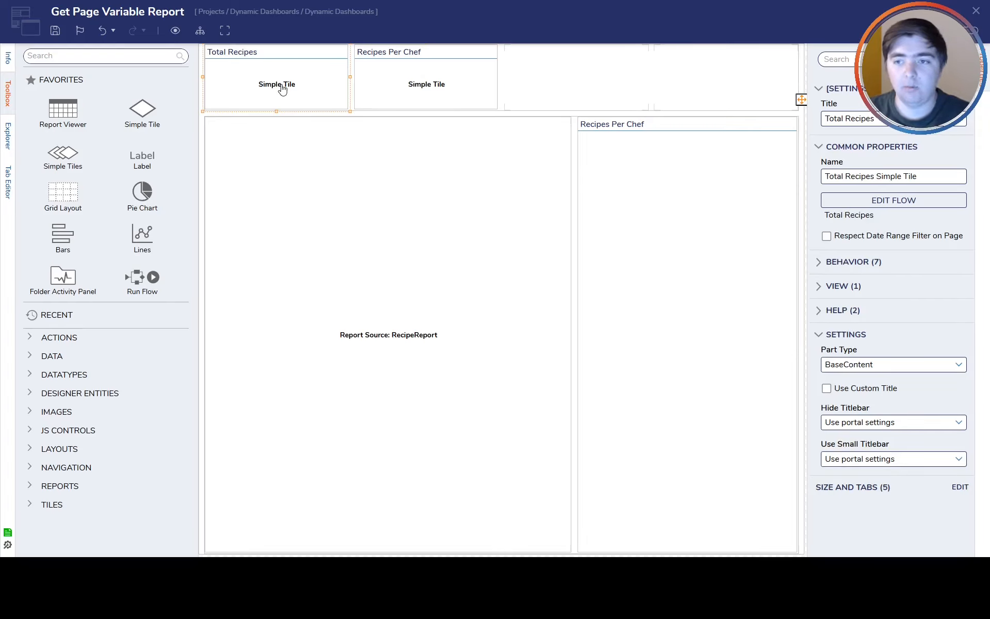
left_click(868, 201)
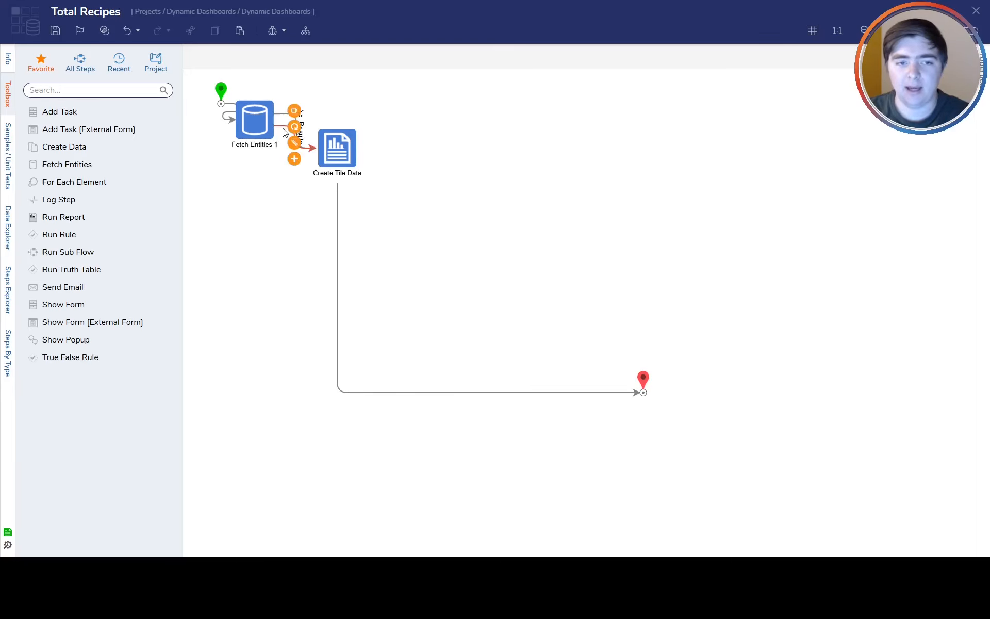
left_click(974, 11)
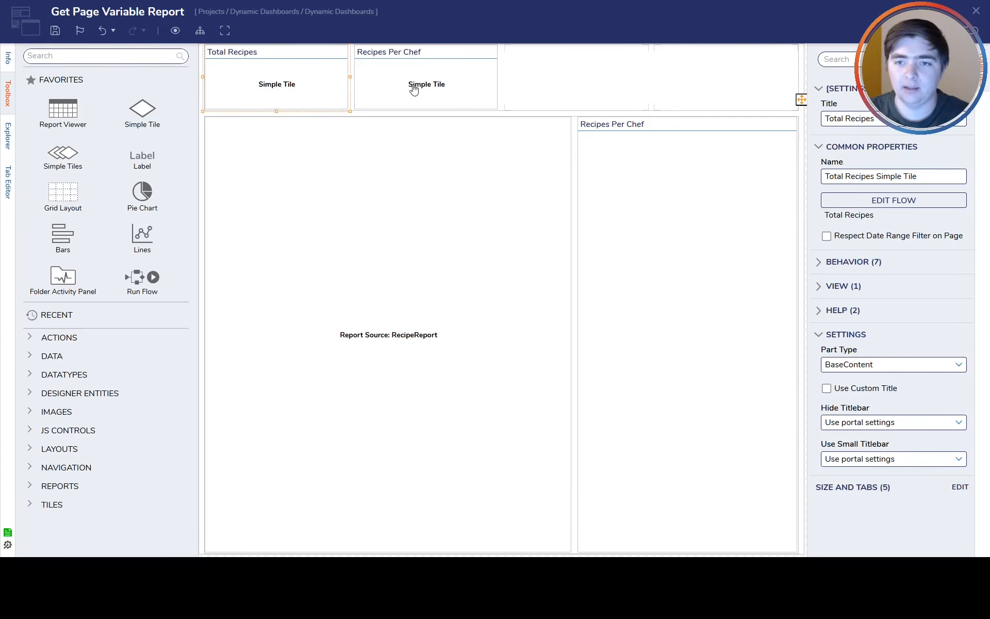
left_click(974, 12)
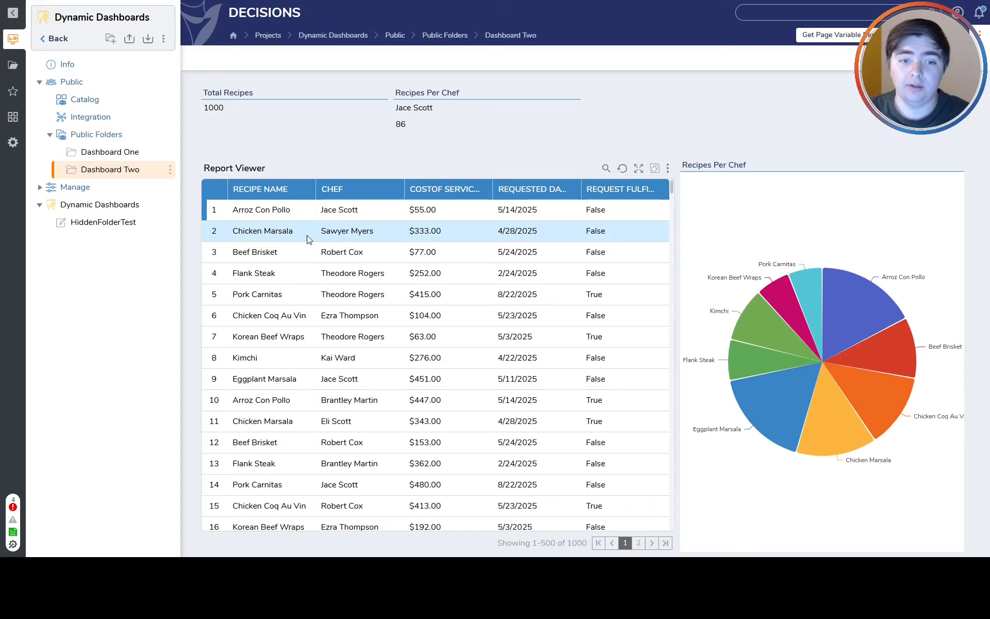
Step: Select the Chicken Marsala, Beef Brisket, Flank Steak and Chicken Coq Au Vin rows in turn to check the tile and pie chart updates
left_click(307, 225)
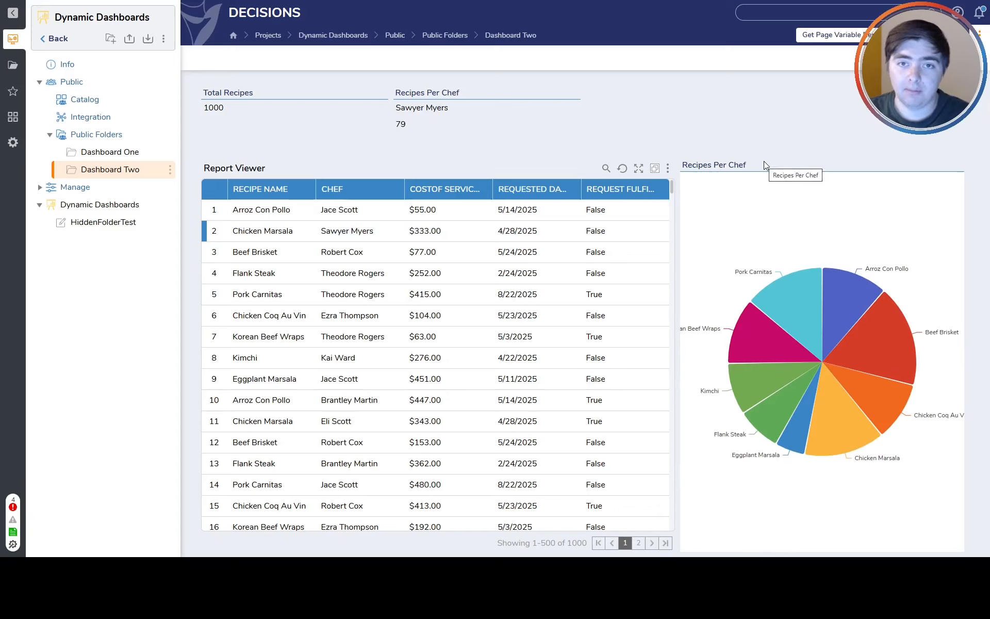
left_click(293, 251)
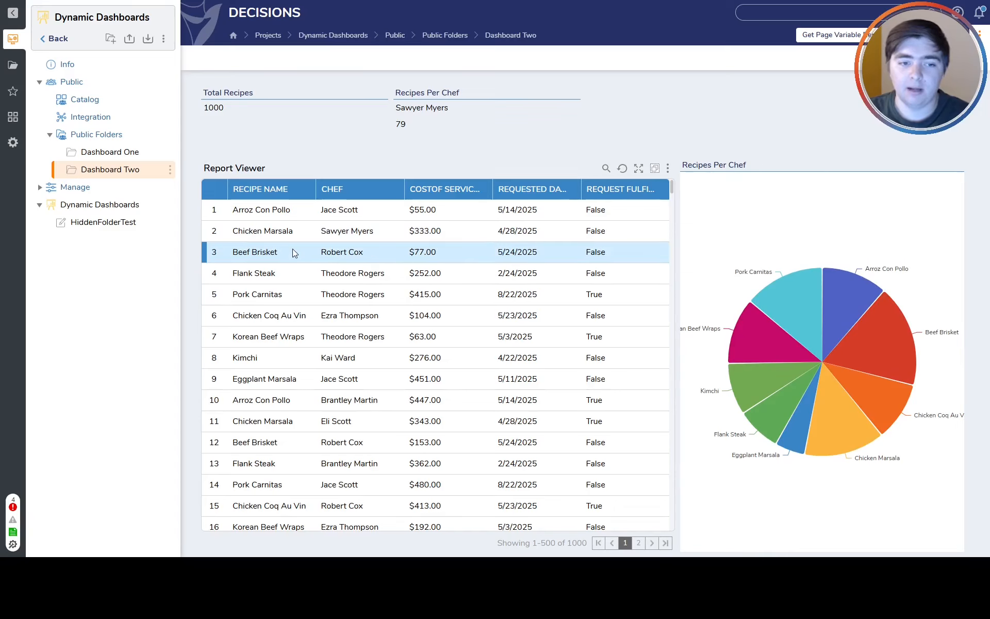
left_click(308, 273)
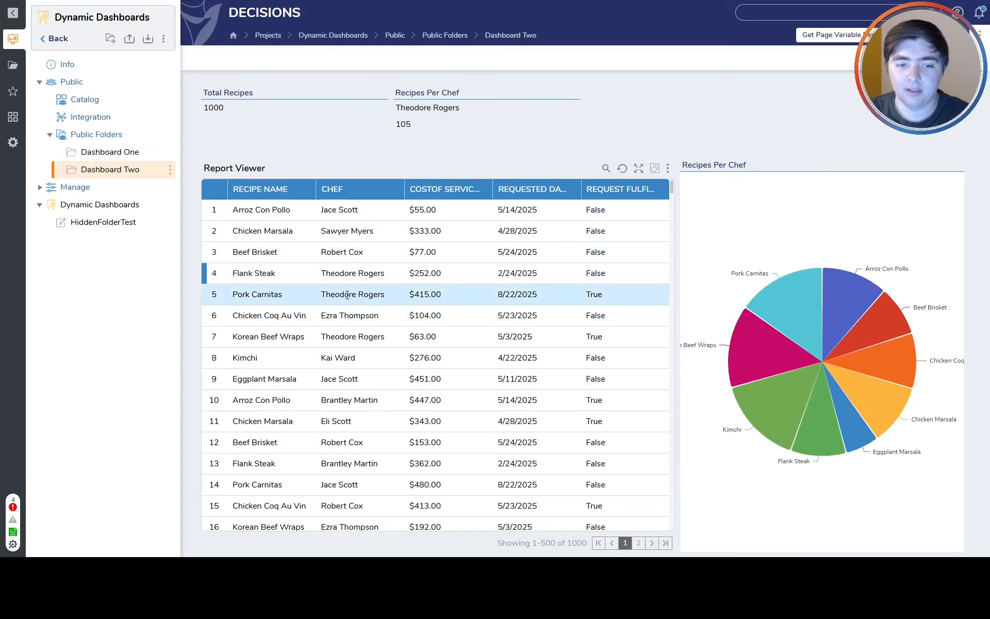
left_click(353, 316)
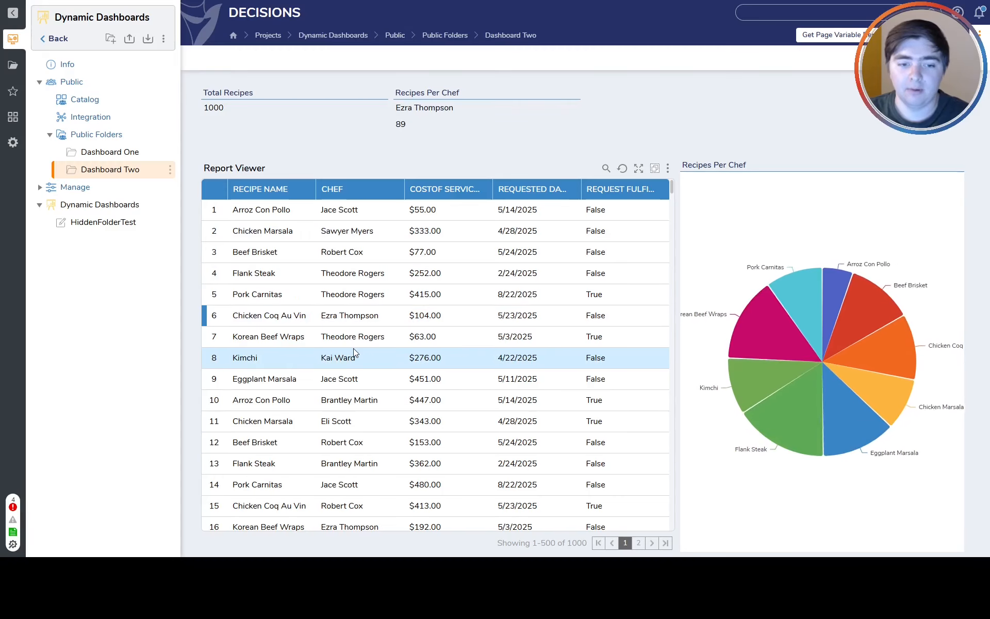